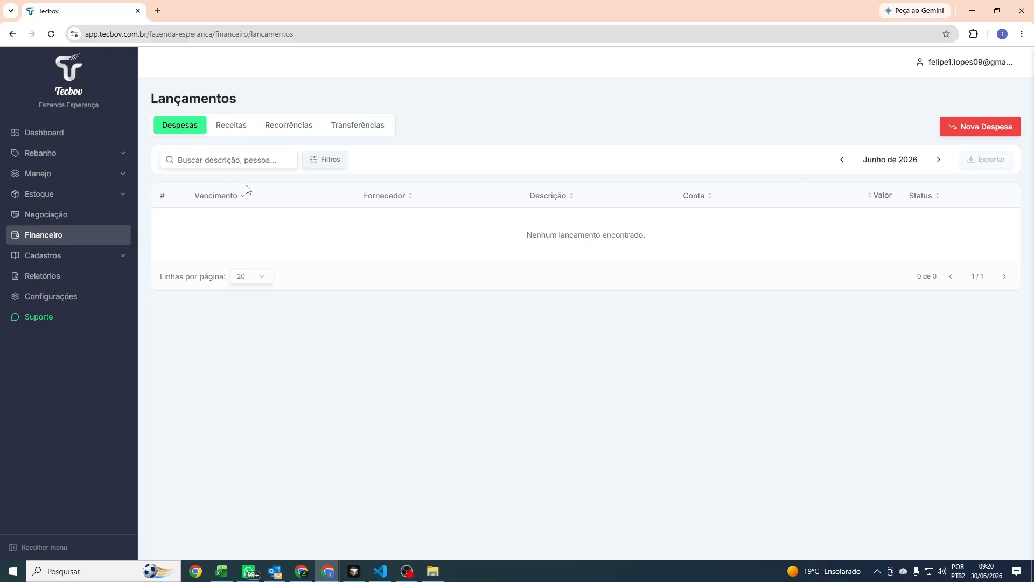
Step: Show the expenses for Maio de 2026 and start a new expense entry
click(843, 158)
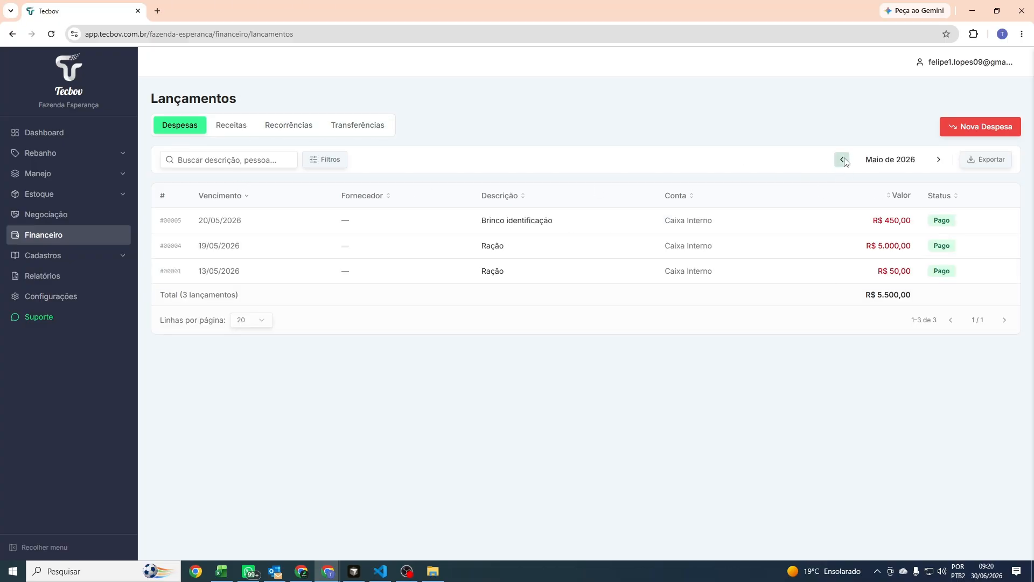
click(844, 158)
click(938, 161)
click(963, 125)
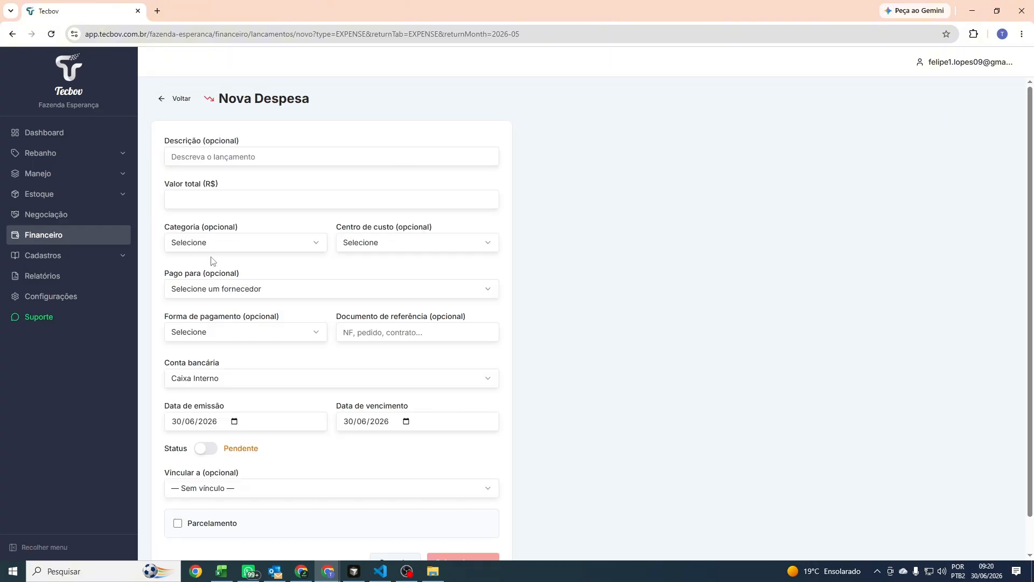
Step: Leave the expense description blank and set its total value to R$ 500,00
click(201, 155)
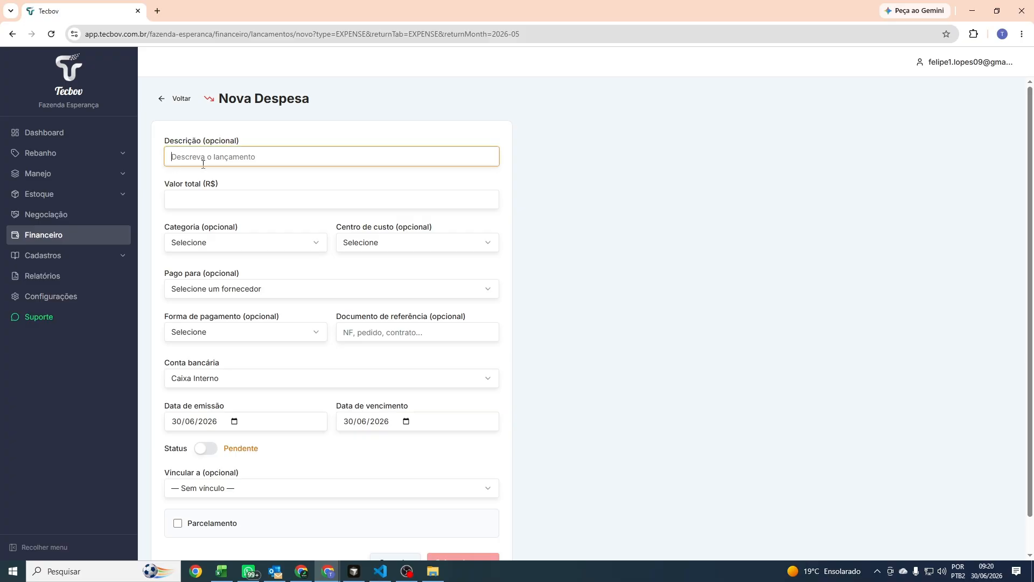
click(221, 198)
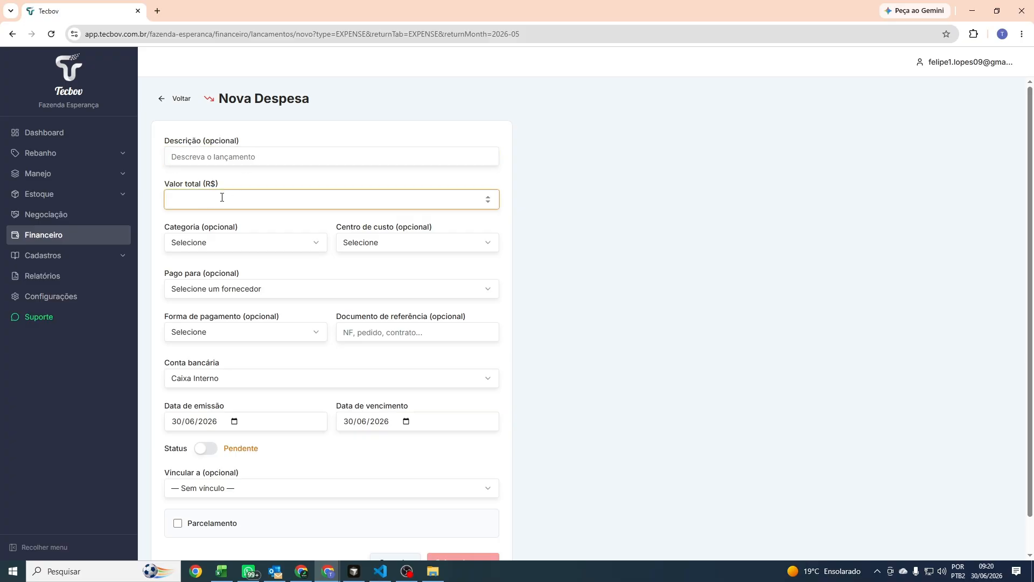
text(500)
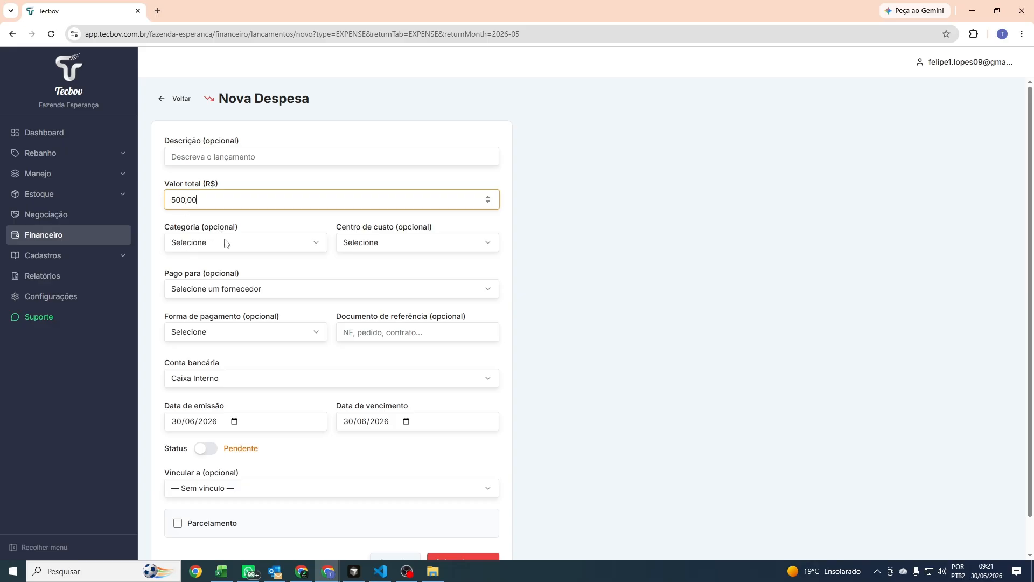
Step: Examine the expense's category, cost centre and supplier choices, and where partners are registered under Cadastros
click(224, 243)
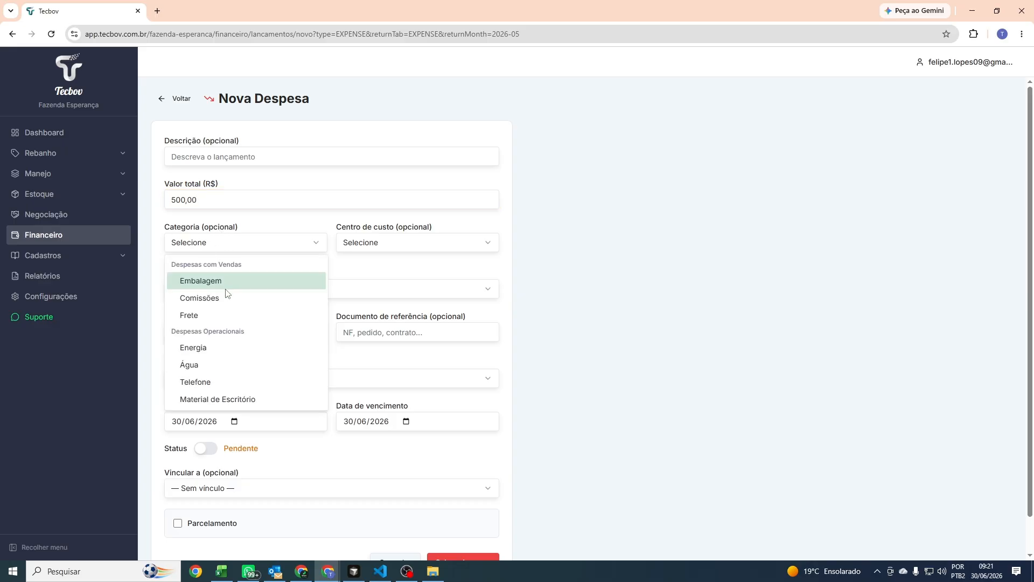
key(Tab)
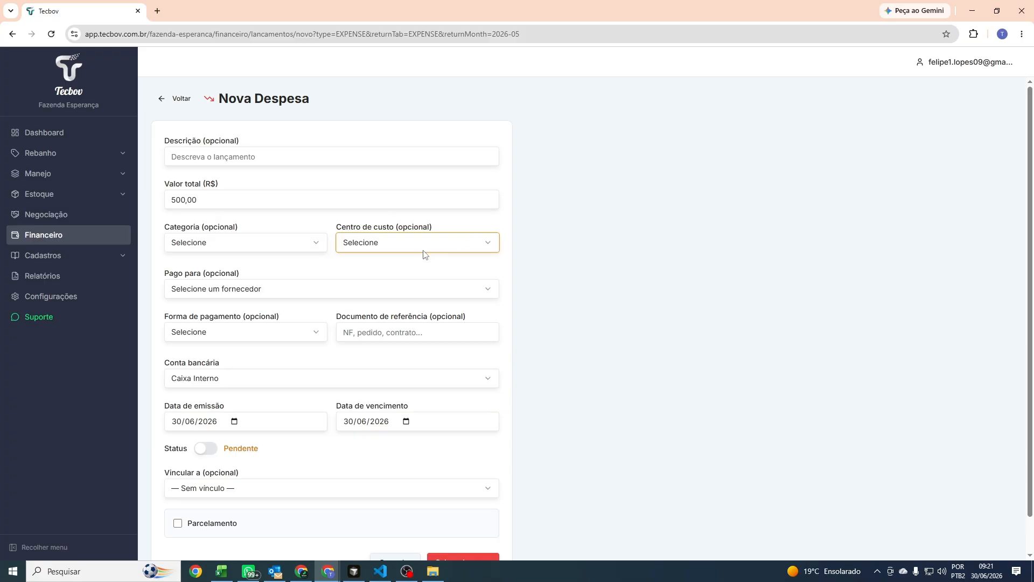
click(373, 270)
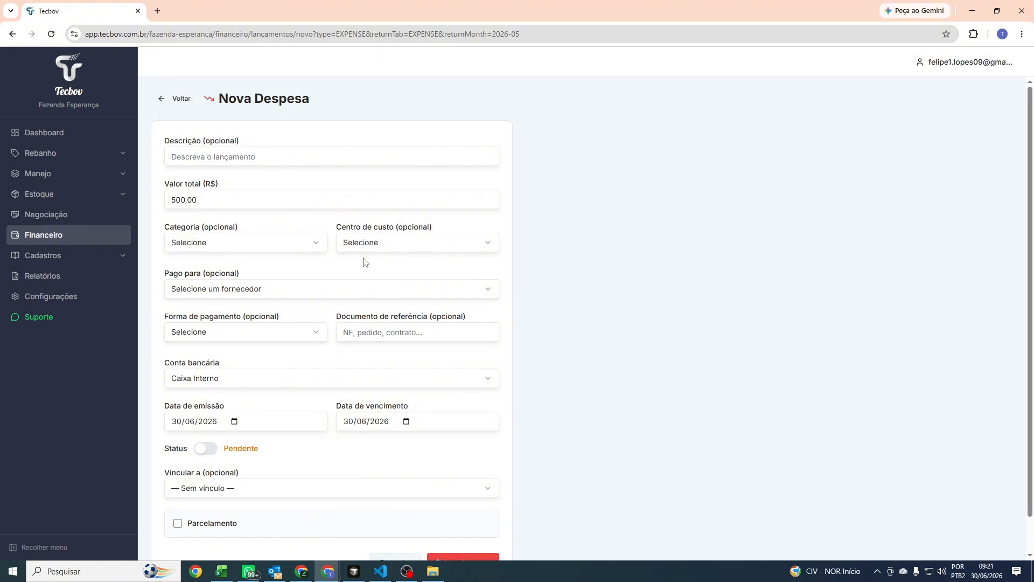
click(167, 283)
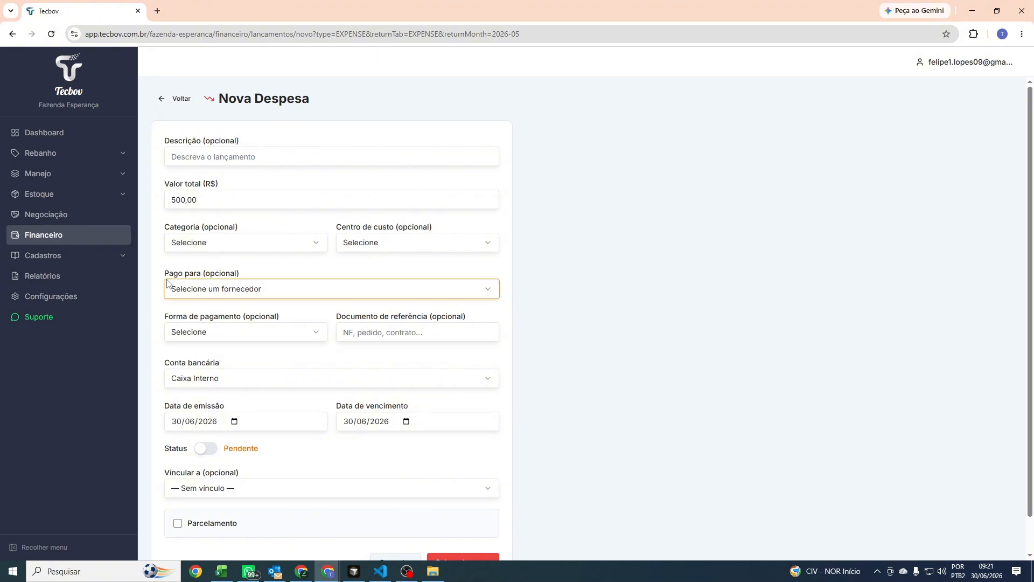
click(254, 289)
click(674, 345)
click(61, 260)
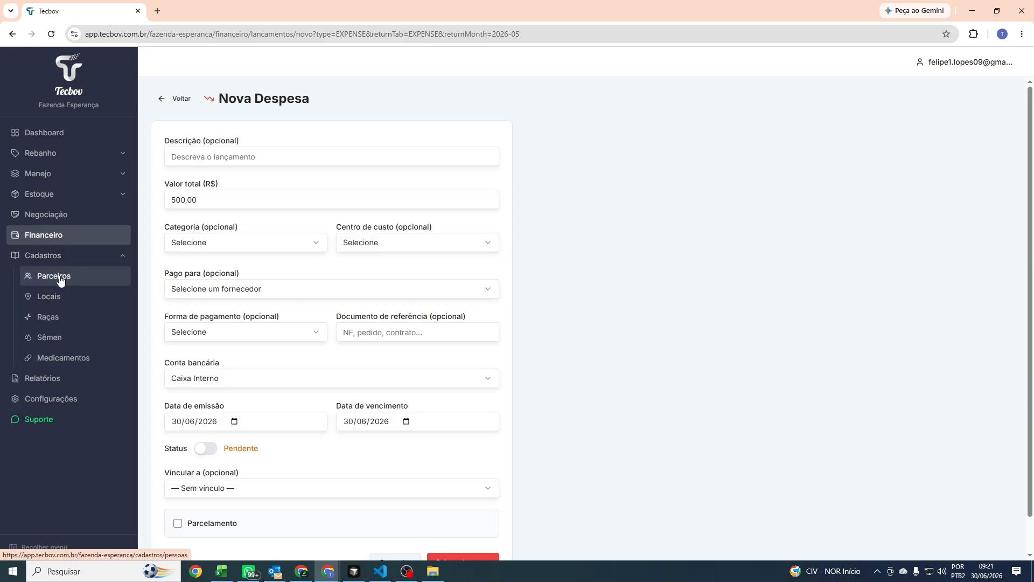
click(287, 293)
click(571, 357)
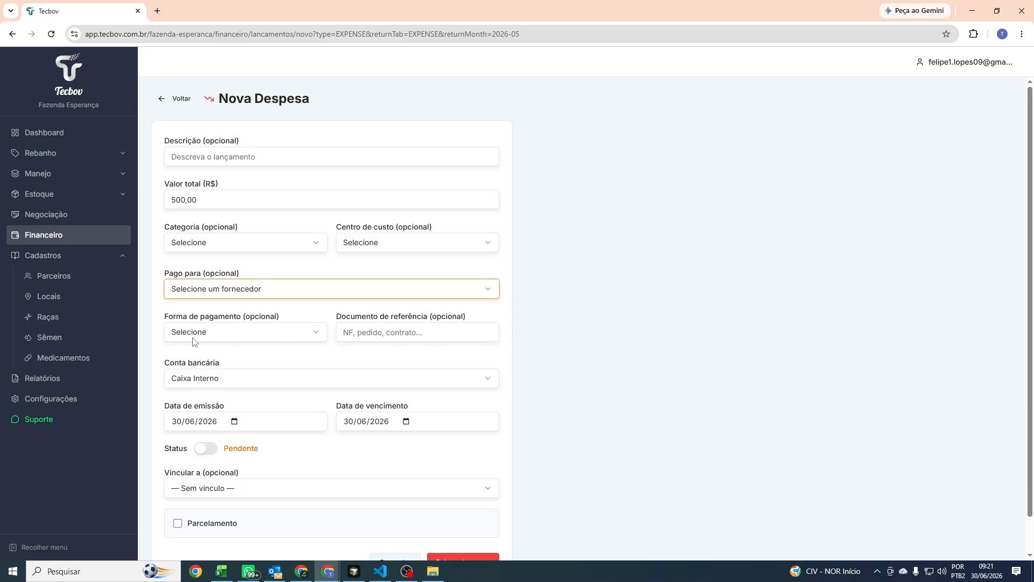
Step: Set the expense's payment method to PIX and keep Caixa Interno as the bank account
click(209, 343)
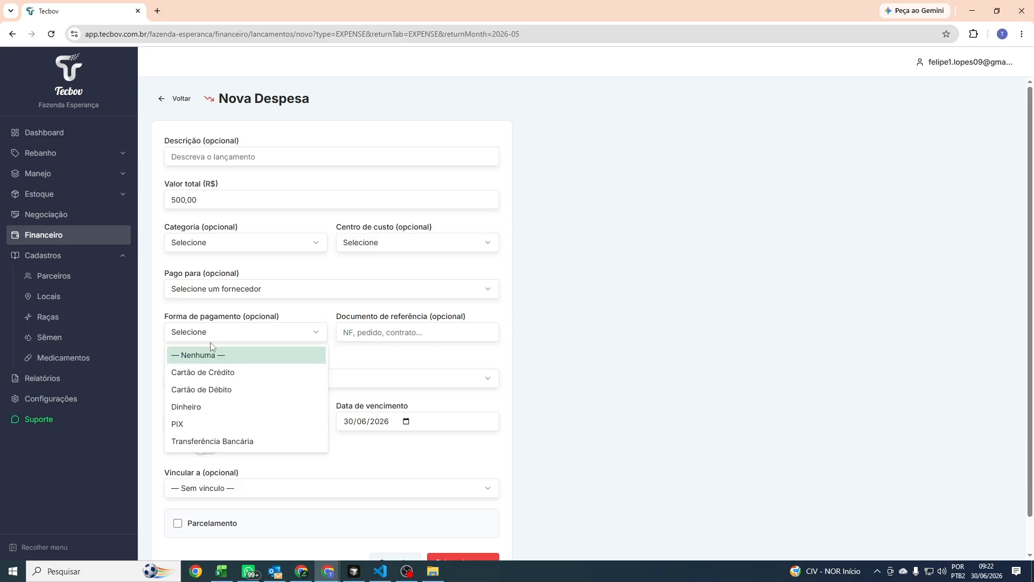
click(194, 424)
click(356, 338)
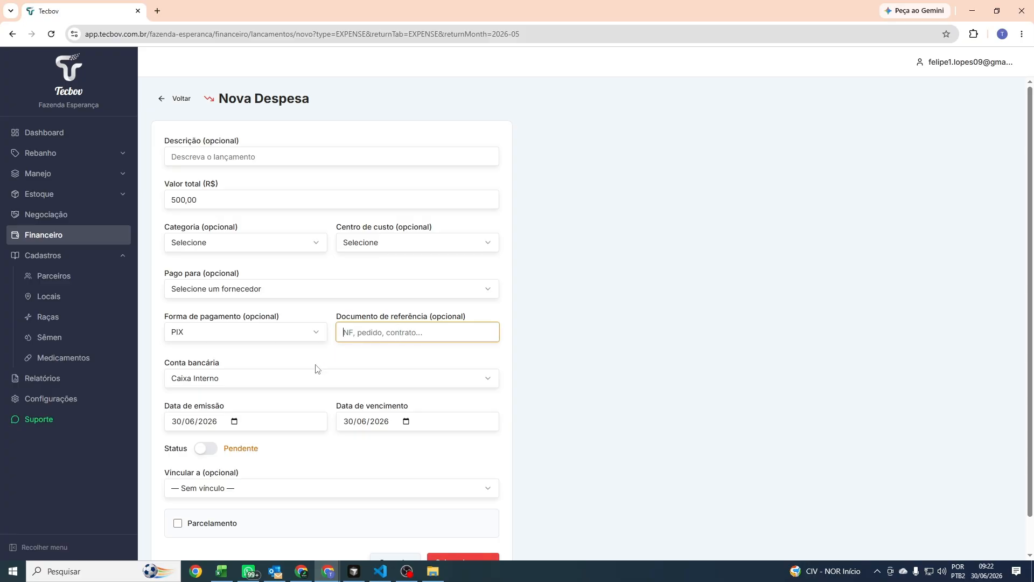
scroll(317, 369, down, 1)
click(233, 347)
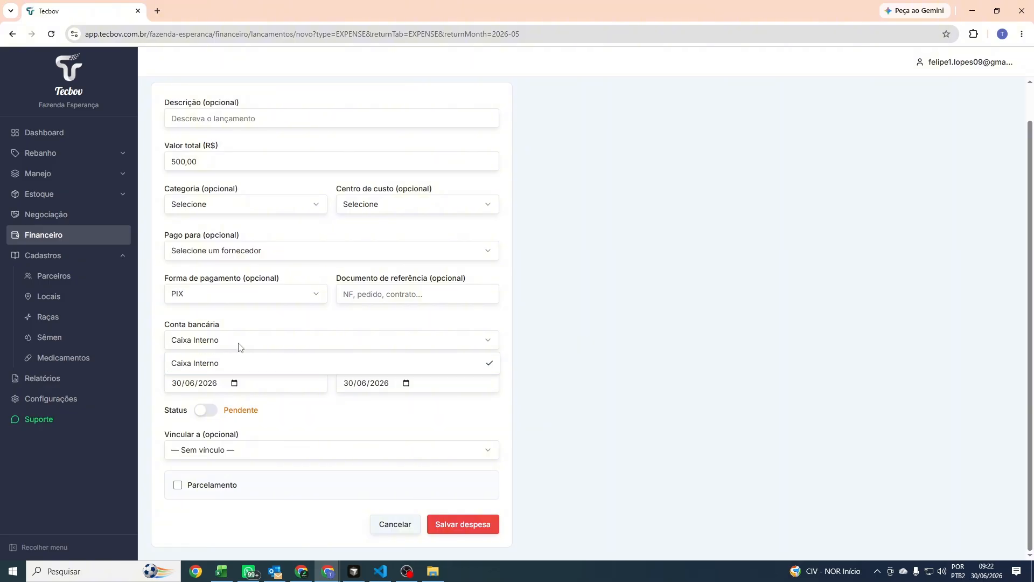
click(238, 345)
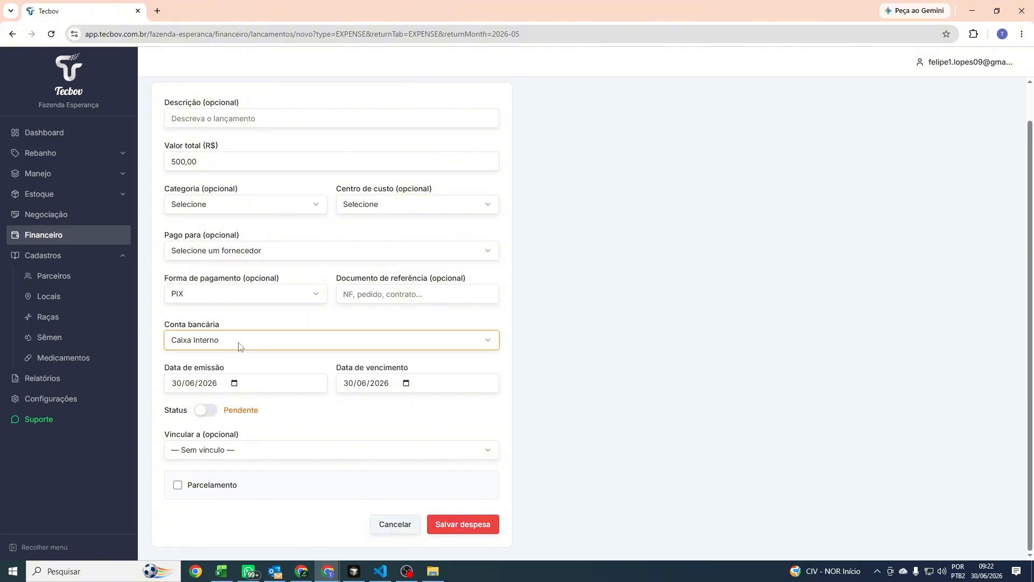
Step: Check the issue date calendar and set the expense's due date to 08/06/2026
click(234, 383)
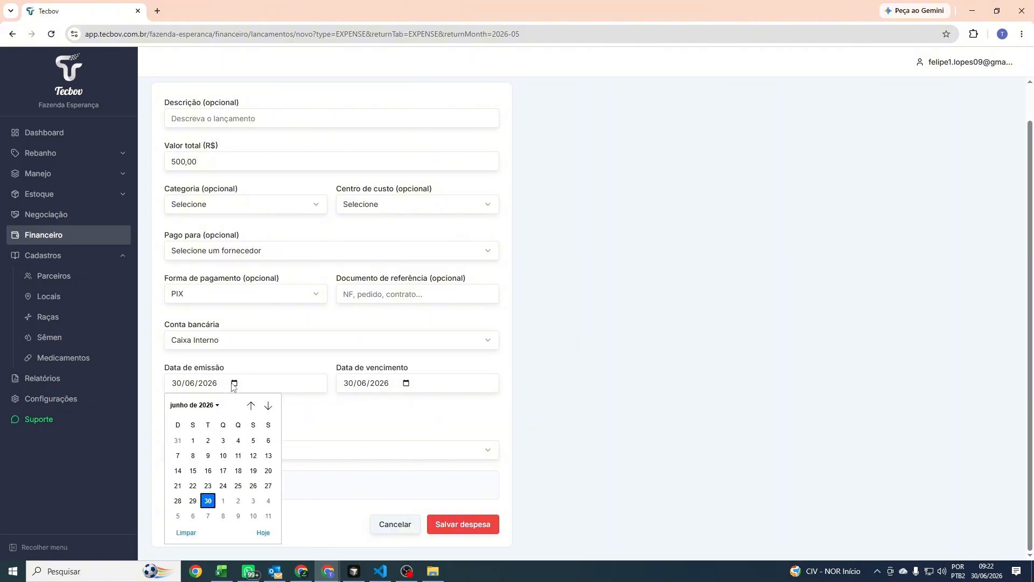
click(406, 383)
click(407, 383)
click(364, 455)
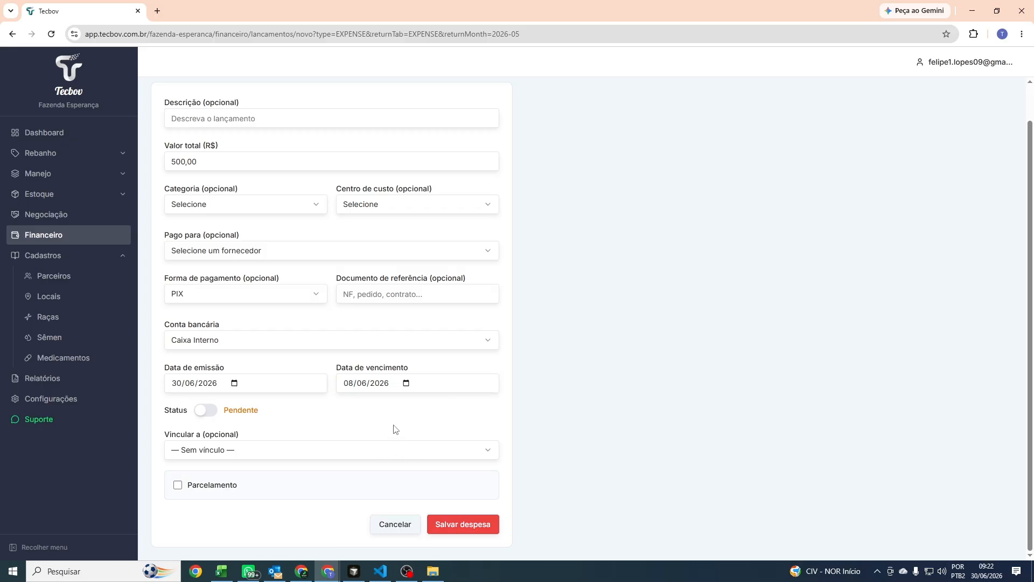
Step: Set the expense's status to Pago and review its payment date
click(204, 414)
click(209, 415)
click(209, 414)
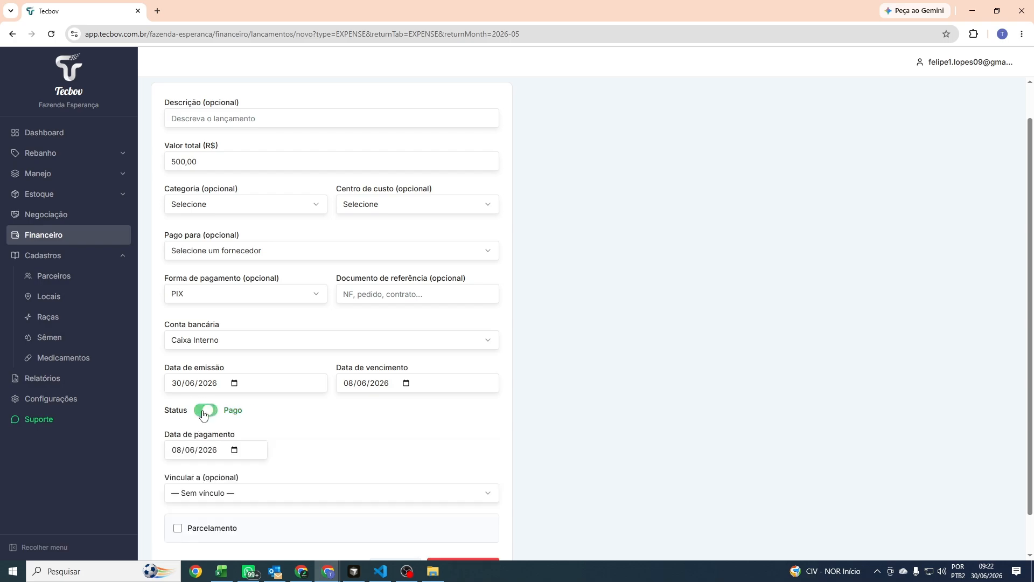
scroll(210, 415, down, 1)
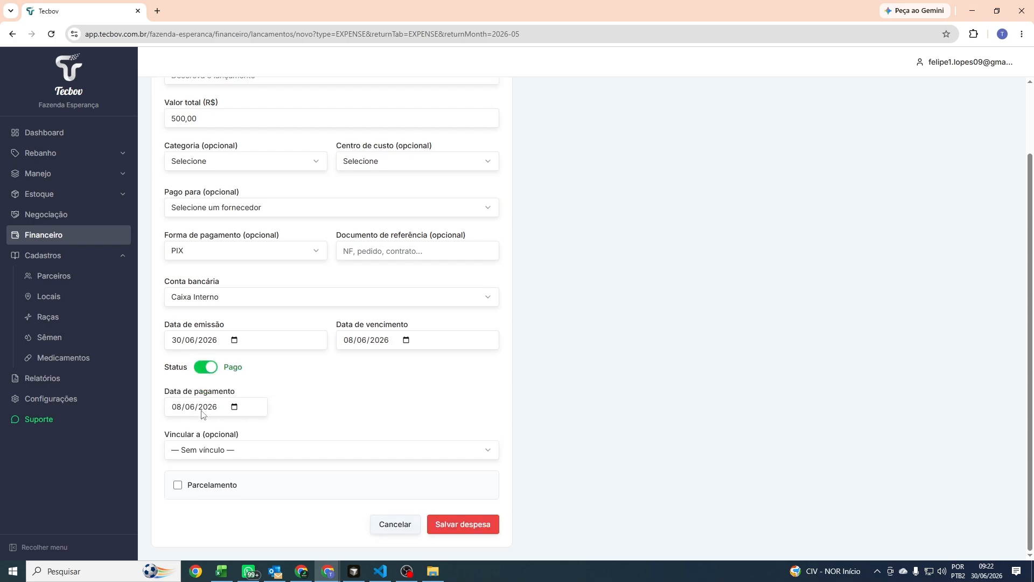
click(229, 415)
click(384, 418)
scroll(221, 423, up, 2)
scroll(222, 423, down, 1)
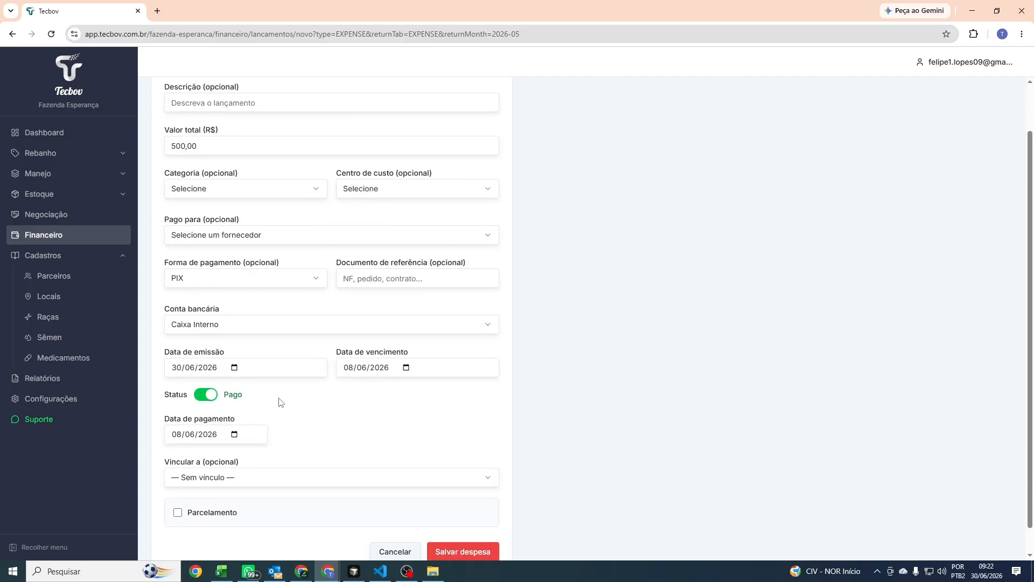
Step: Try linking the expense to a Lote, view the available lots, and return the link to Sem vínculo
click(243, 478)
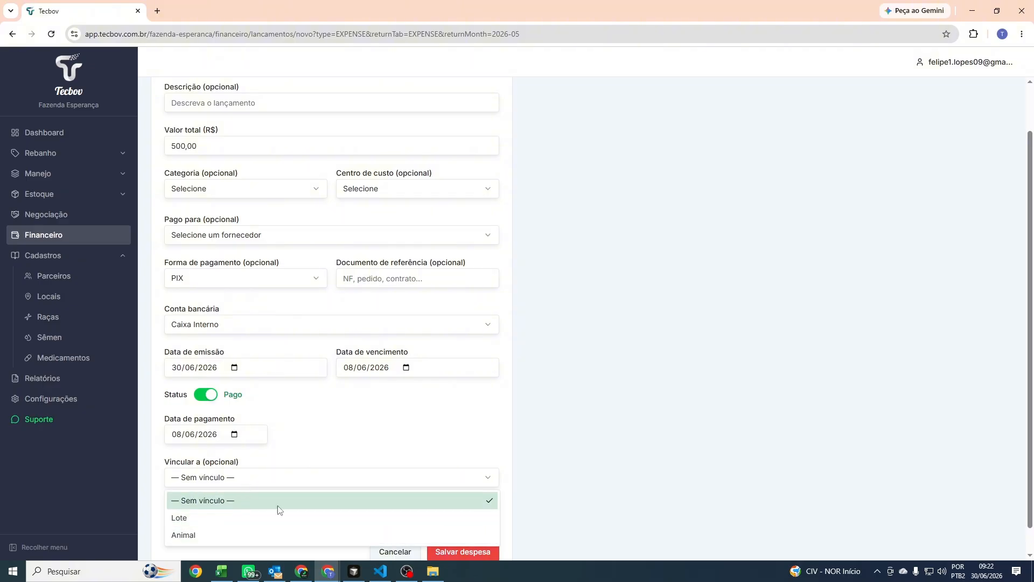
click(224, 518)
scroll(302, 446, down, 1)
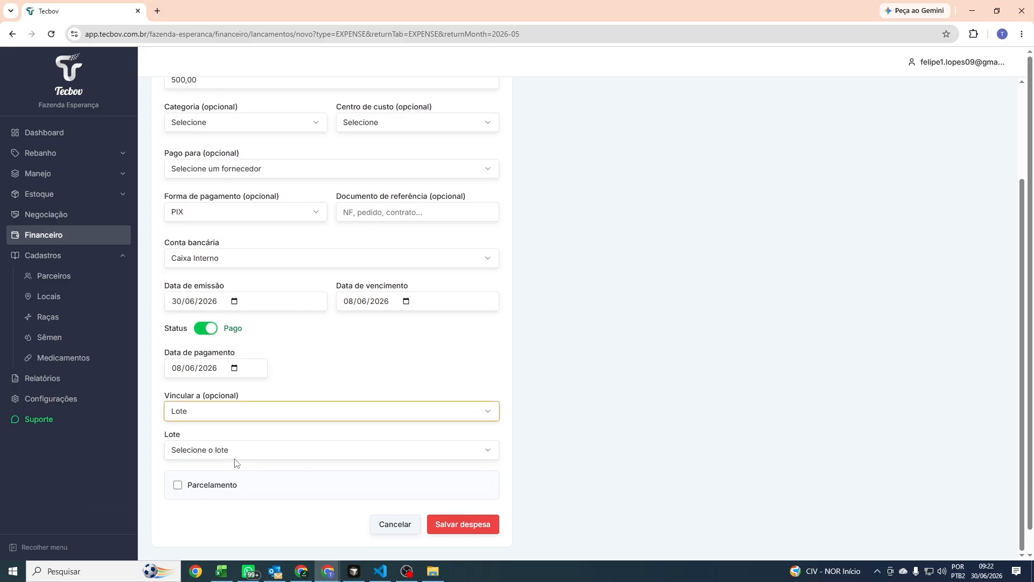
click(236, 457)
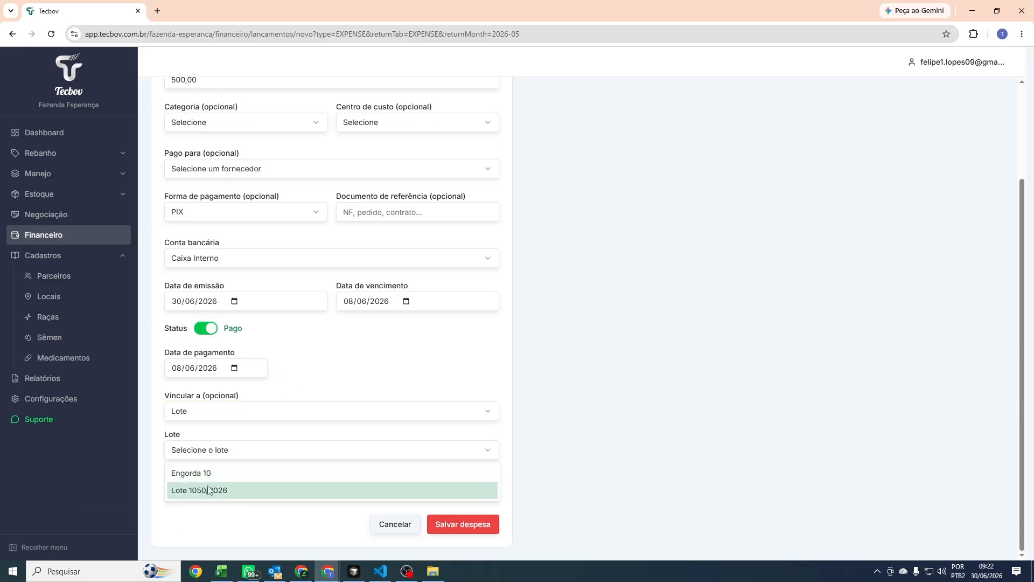
click(243, 411)
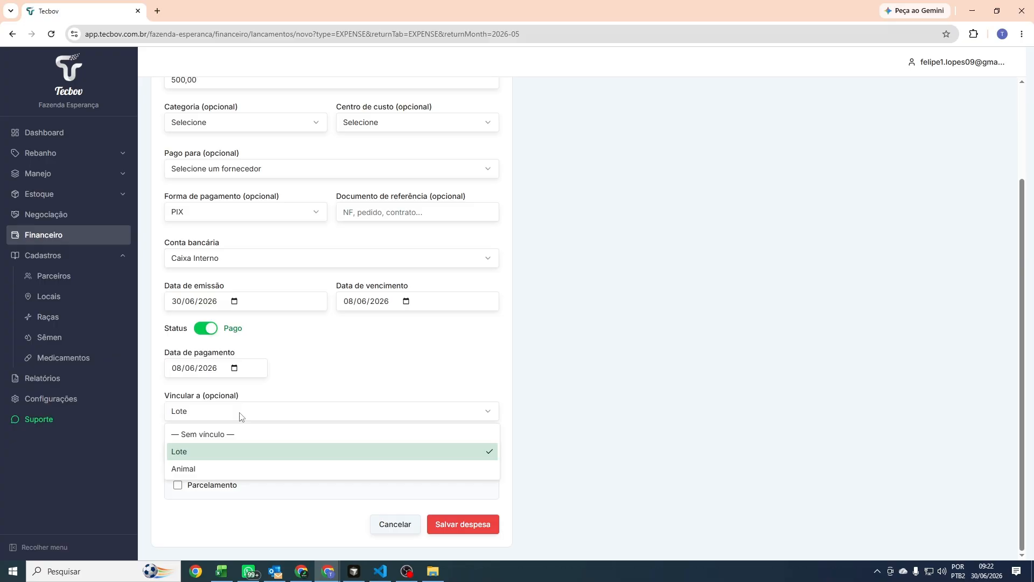
click(229, 441)
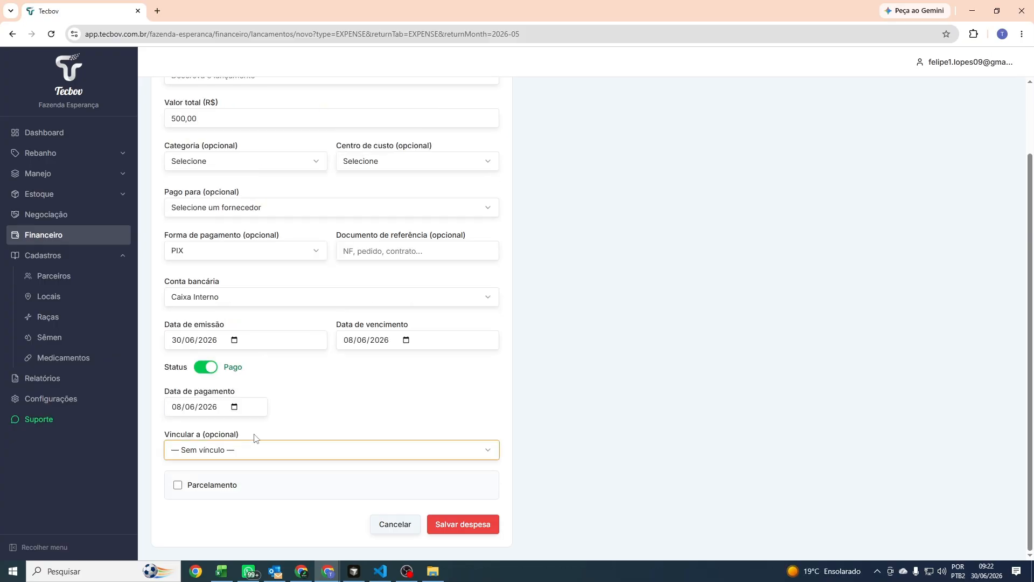
Step: Enable Parcelamento for the expense and set the number of installments to 4
scroll(254, 404, up, 2)
scroll(263, 434, down, 2)
click(177, 487)
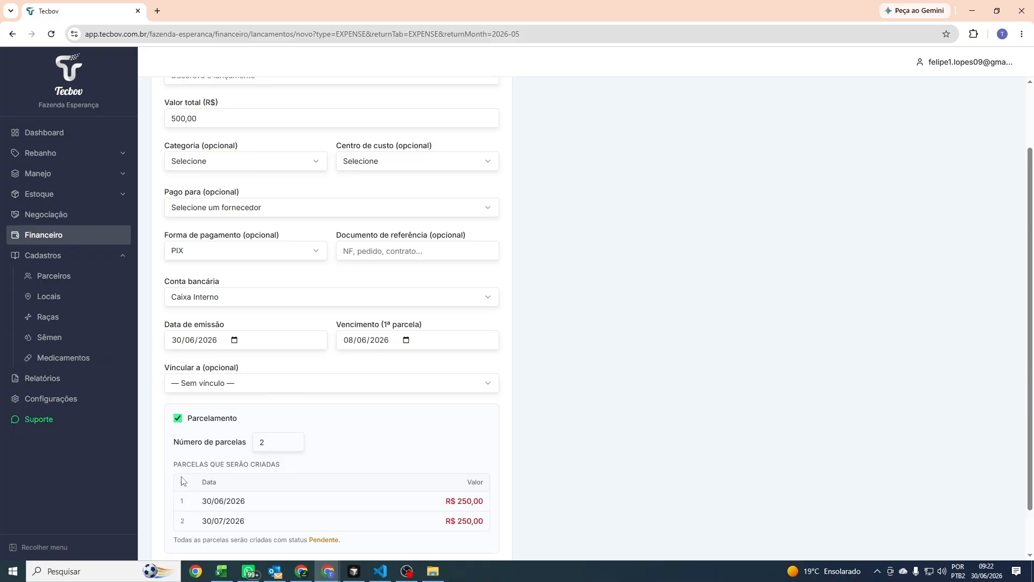
scroll(190, 369, up, 2)
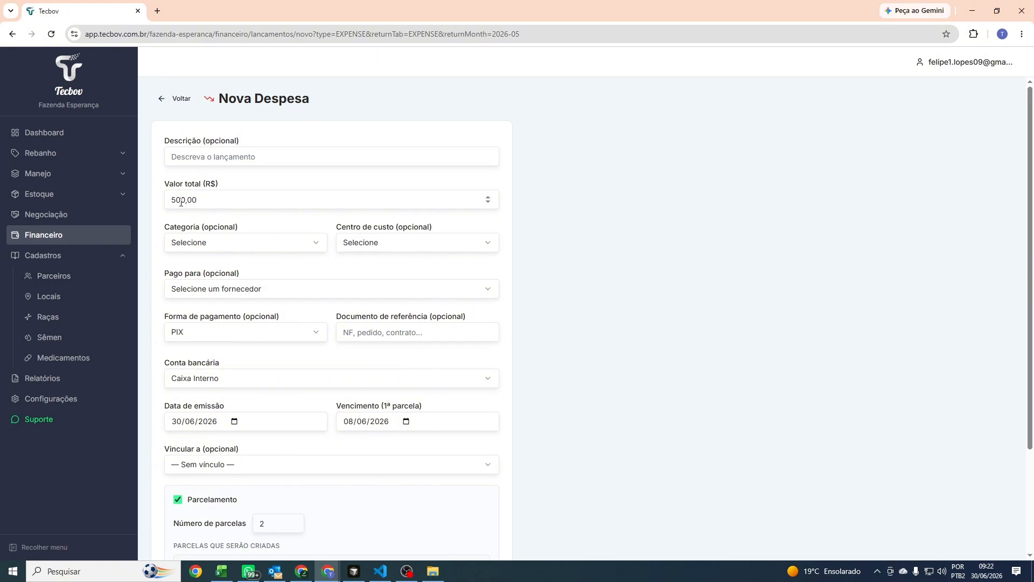
scroll(252, 467, down, 3)
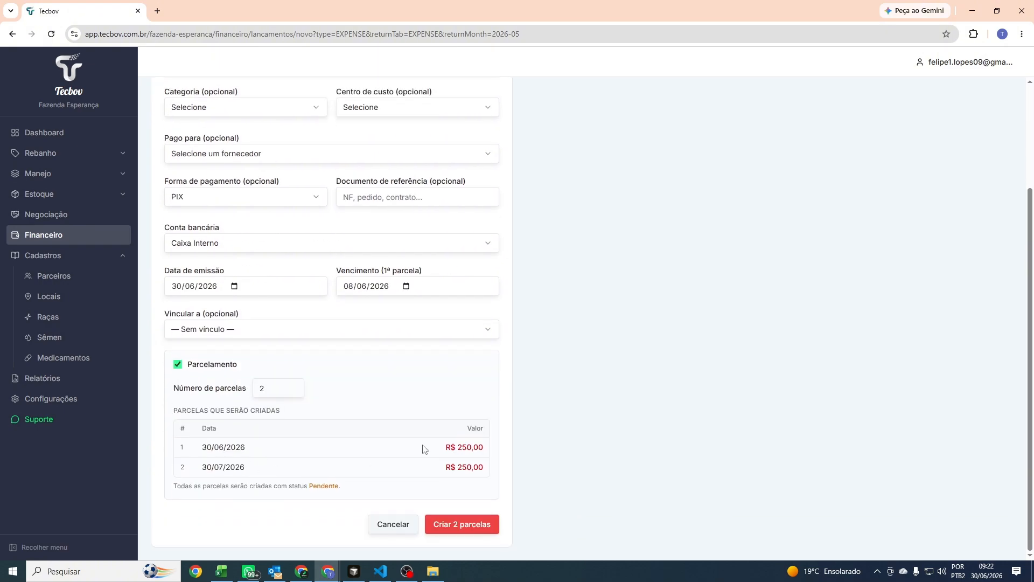
click(279, 388)
click(291, 386)
click(291, 386)
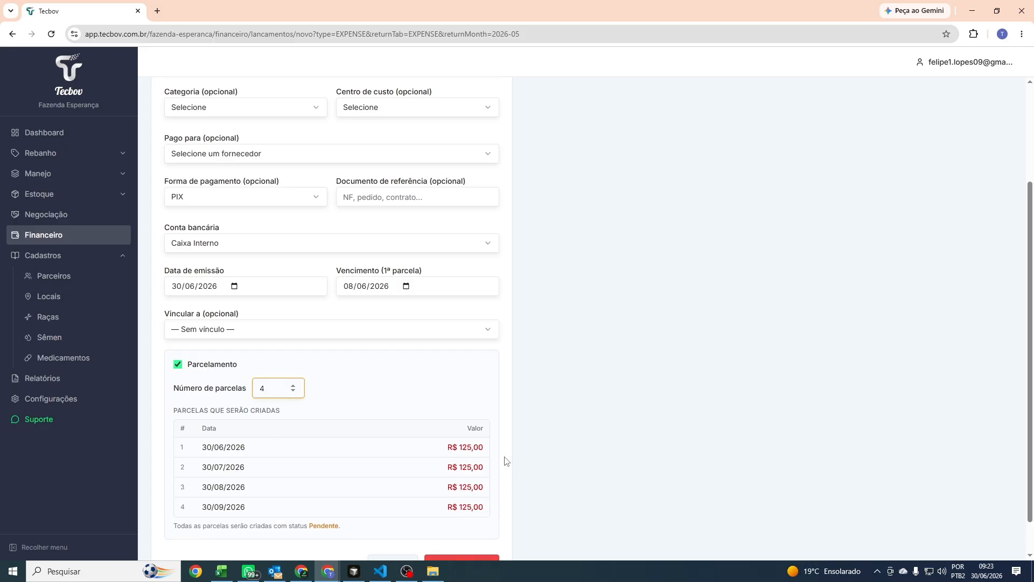
scroll(385, 459, down, 1)
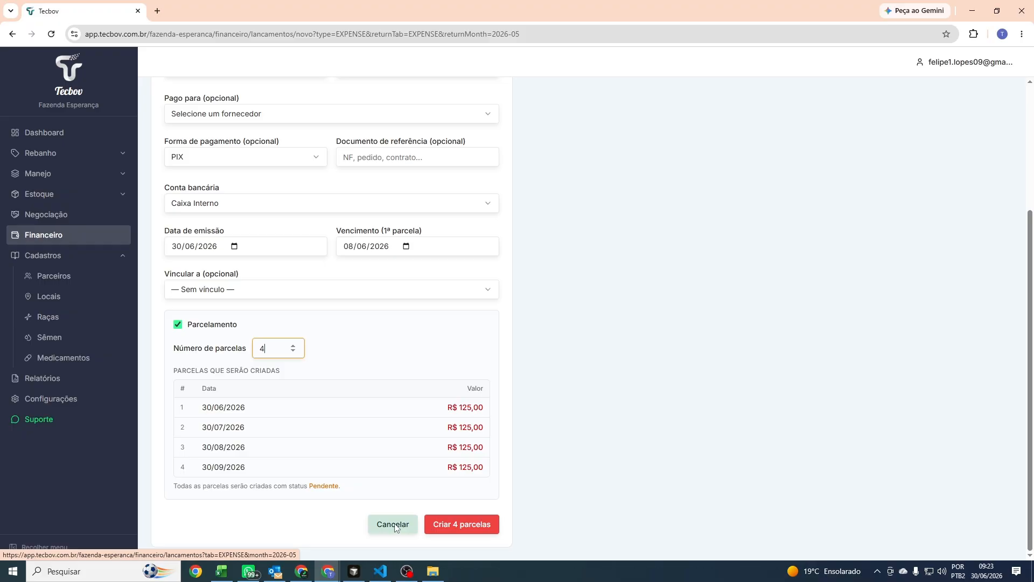
Step: Review the completed expense form and cancel it without creating the installments
scroll(377, 464, up, 3)
scroll(474, 302, down, 3)
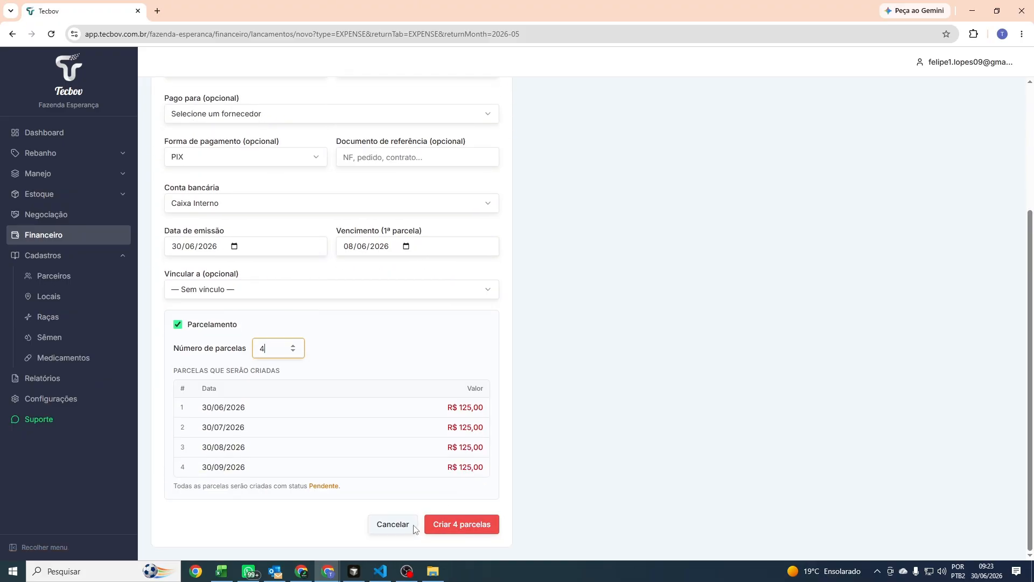
click(408, 525)
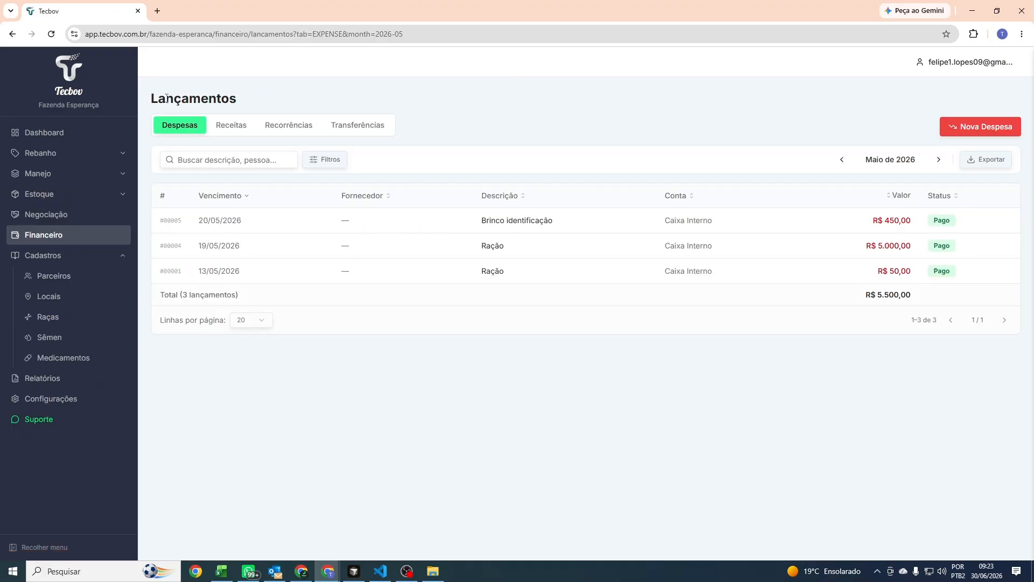
Step: Start a new revenue entry with a total value of R$ 0,01 and the category Arrendamento de Pasto
click(226, 127)
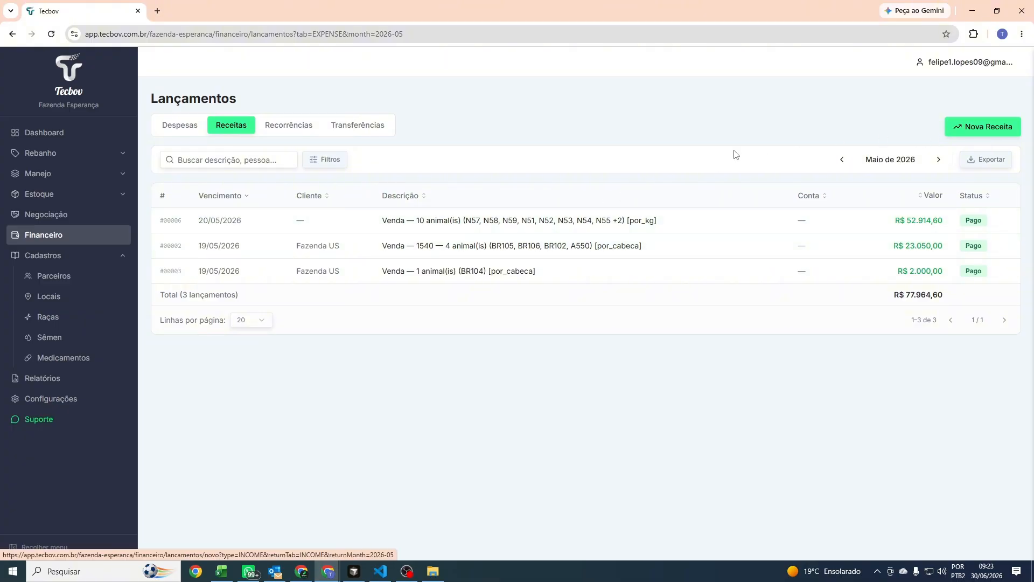
click(997, 127)
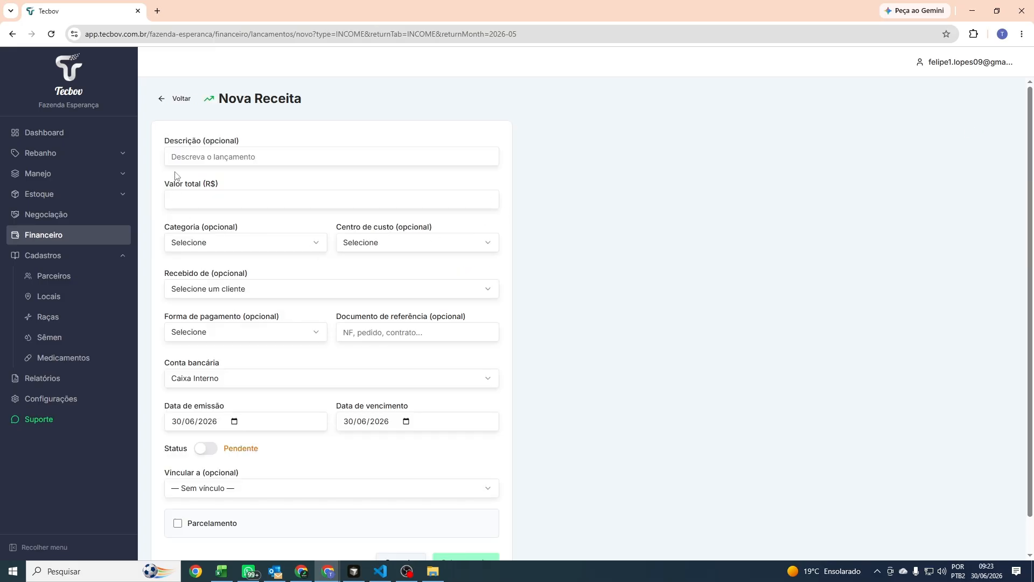
click(189, 158)
click(192, 205)
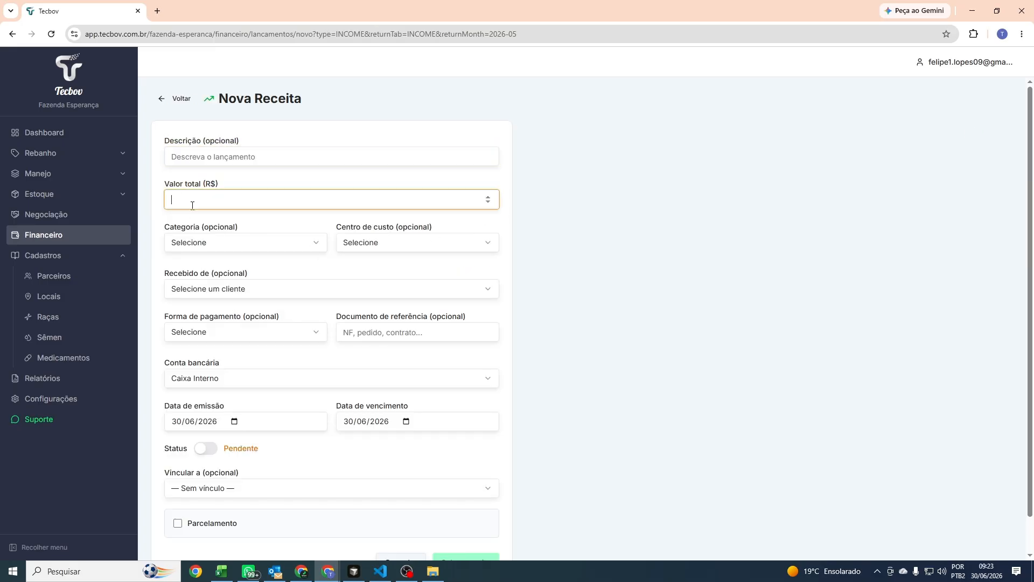
scroll(194, 206, down, 2)
click(237, 204)
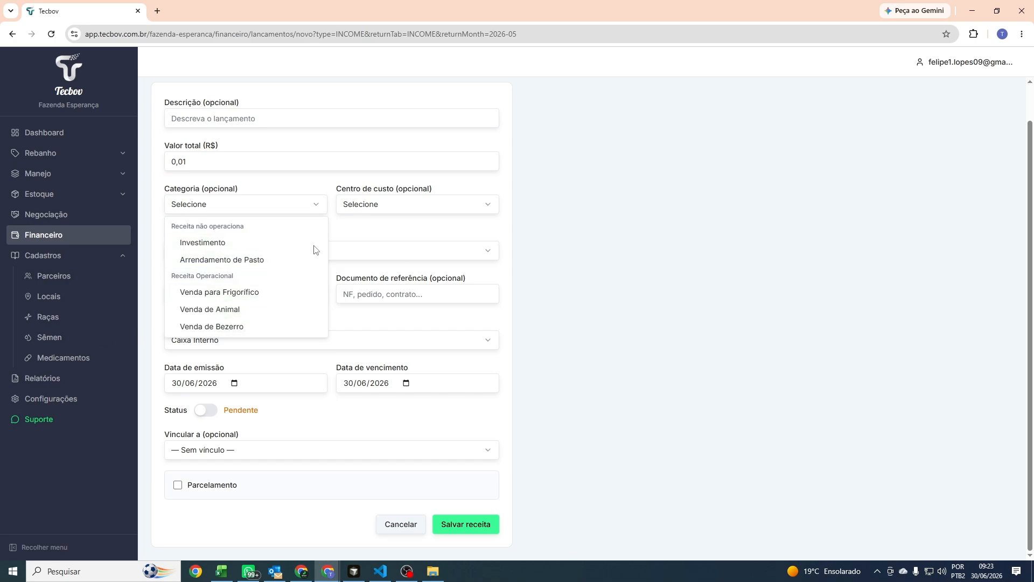
click(263, 258)
Step: Check the Centro de custo options and set the revenue's Recebido de to Fazenda US
click(386, 210)
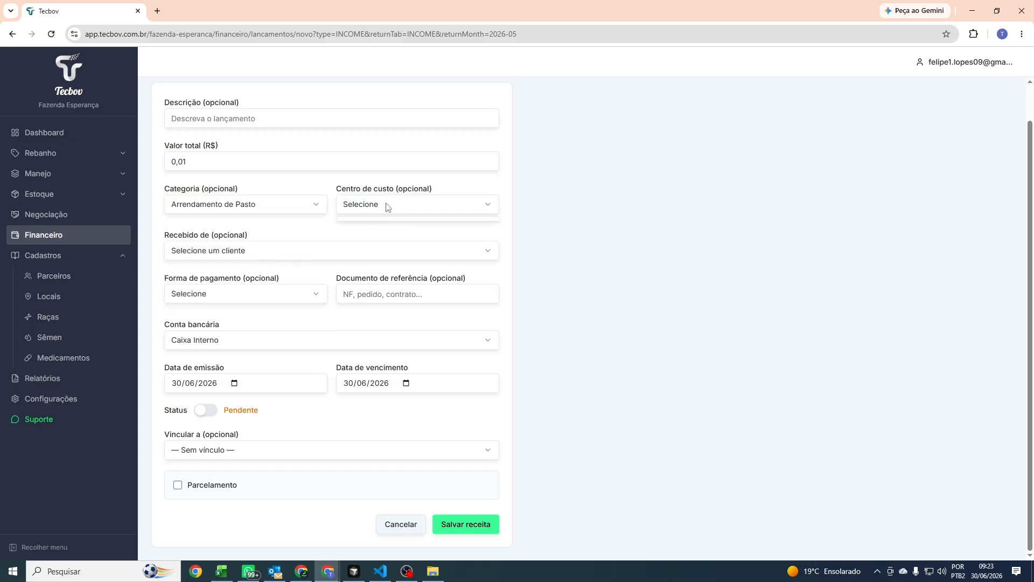
click(245, 250)
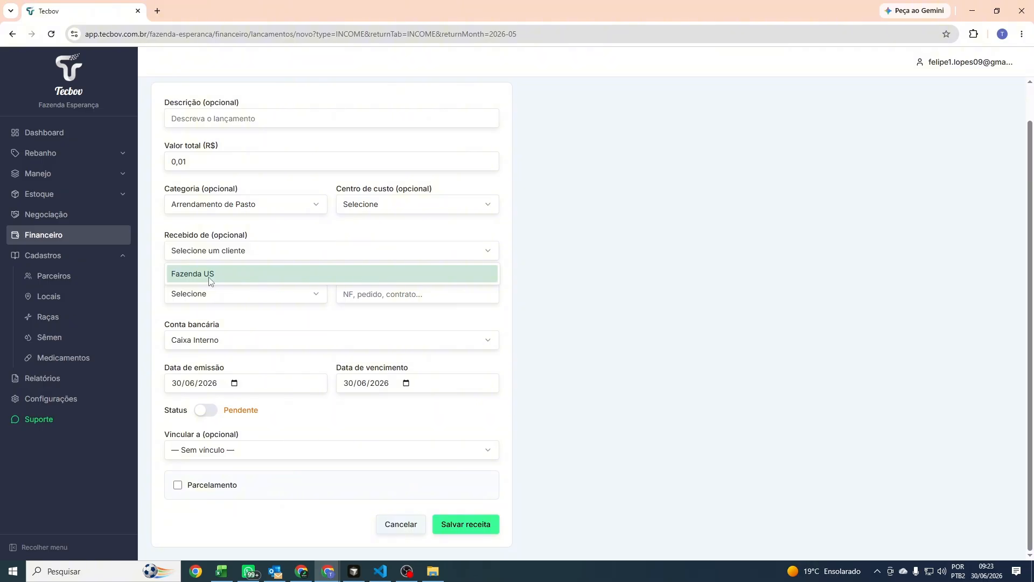
click(209, 277)
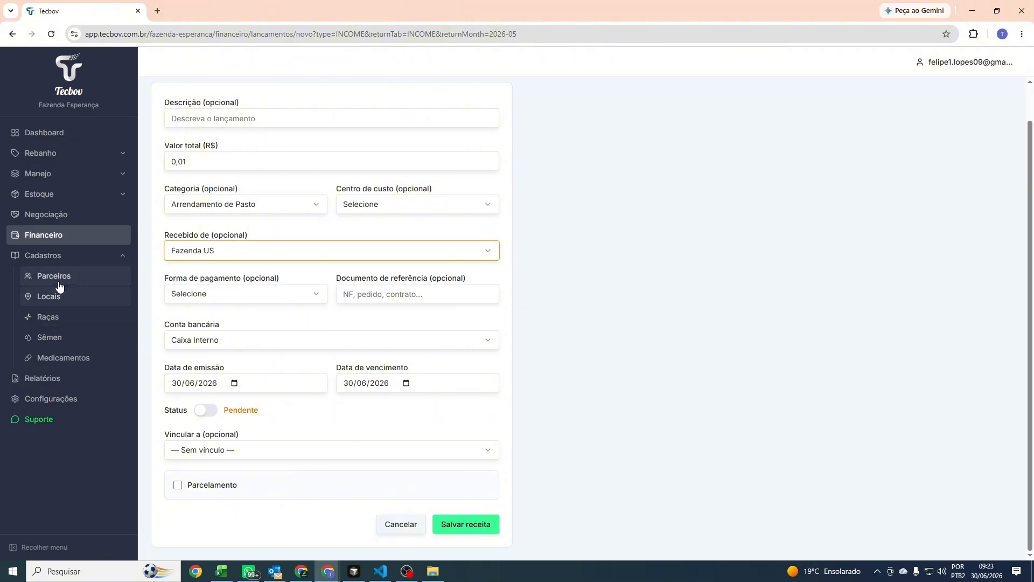
Step: Review the payment methods available for the revenue and try switching its status
click(251, 293)
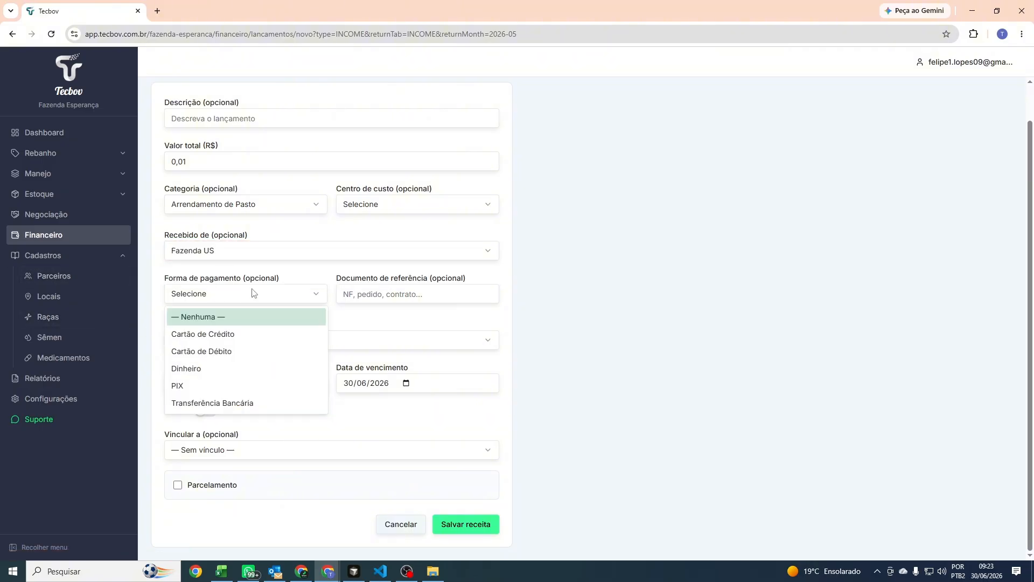
click(579, 353)
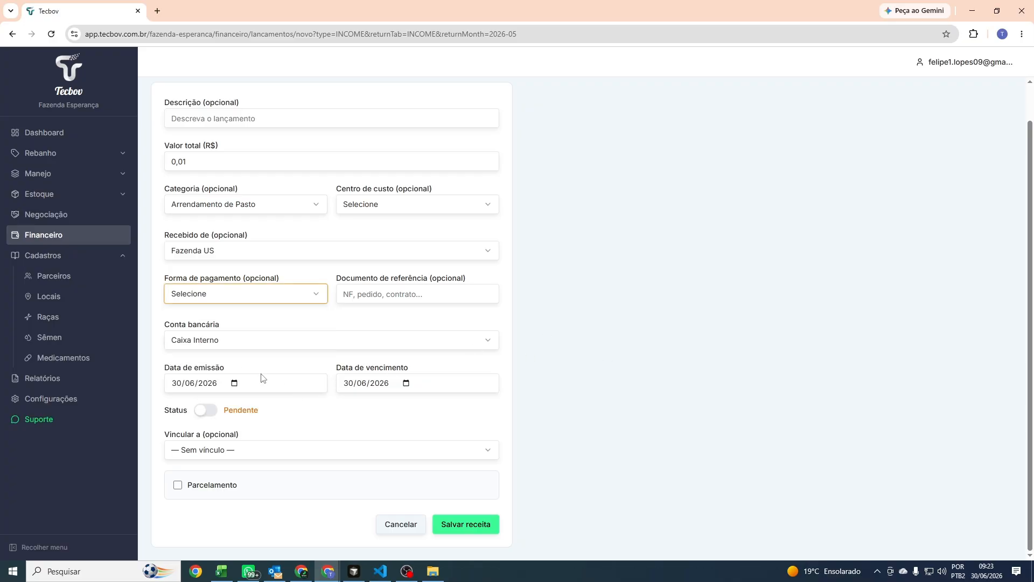
click(207, 413)
click(208, 414)
Step: Review the revenue's Vincular a options and leave the revenue form without saving
click(293, 451)
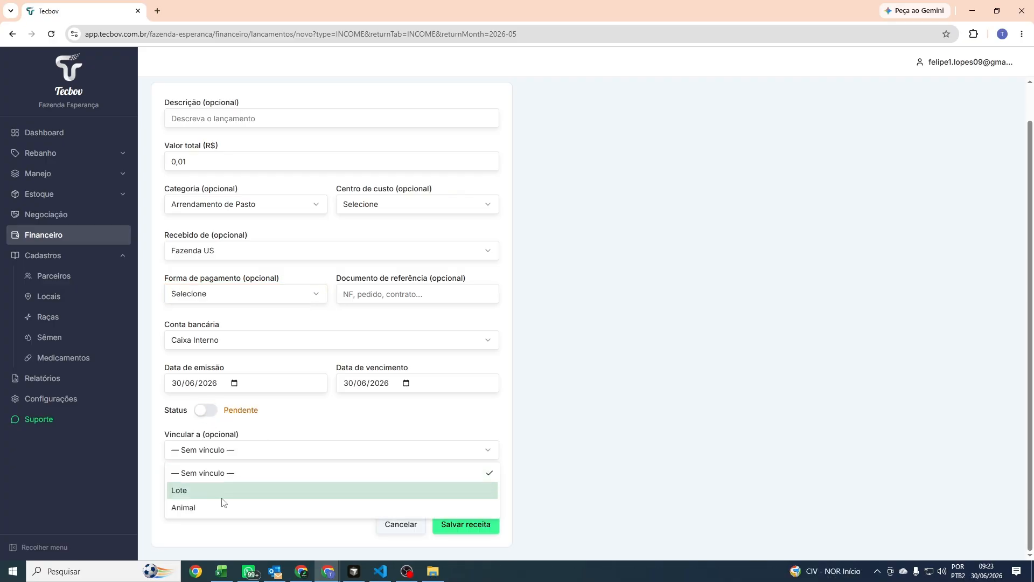
click(440, 477)
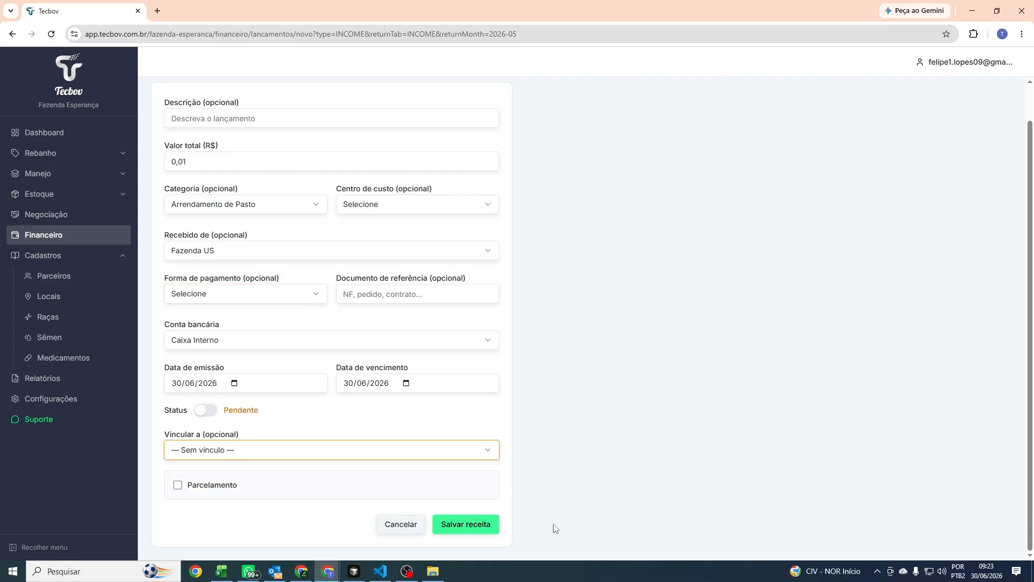
scroll(296, 349, up, 1)
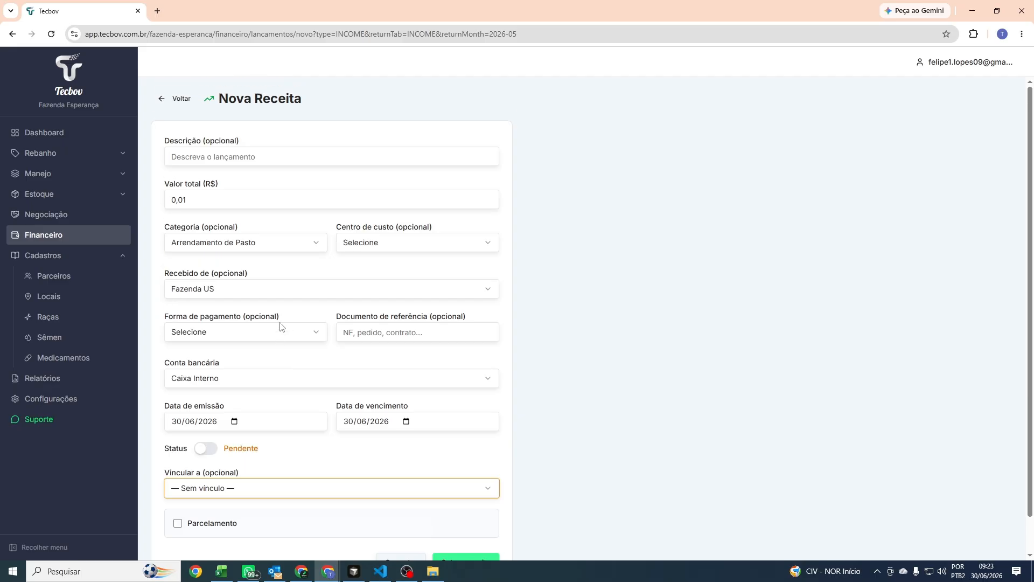
click(163, 101)
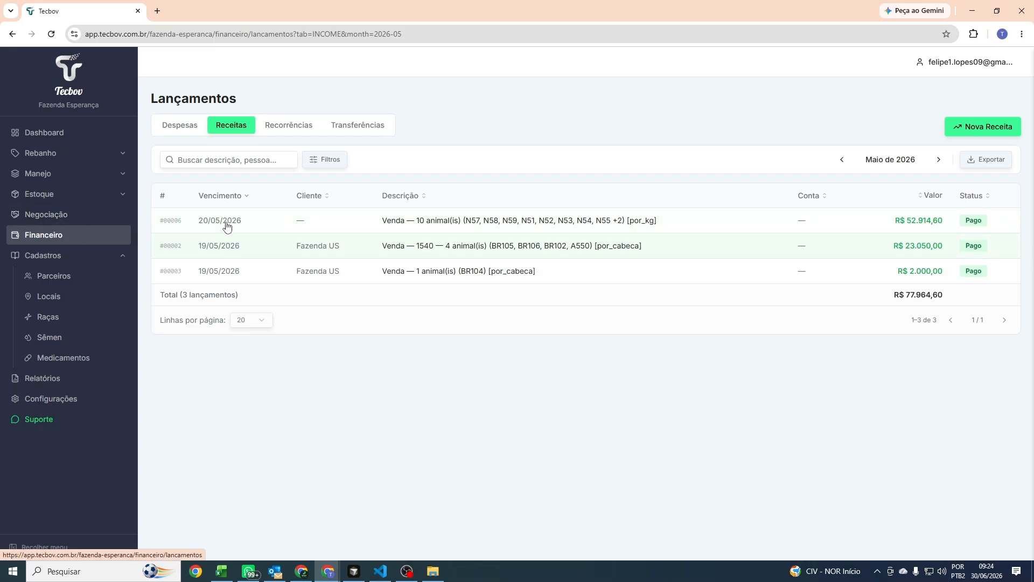
Step: Start a new recurring expense described as Aluguel, with value 1500 and start date 25/06/2026
click(290, 131)
click(963, 160)
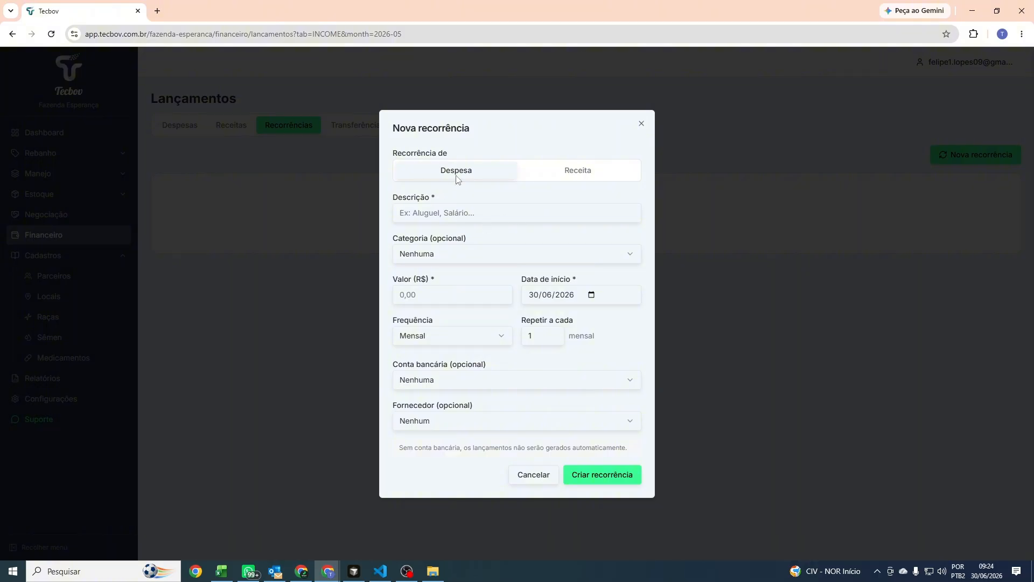
click(419, 206)
text(Aluguel)
key(Tab)
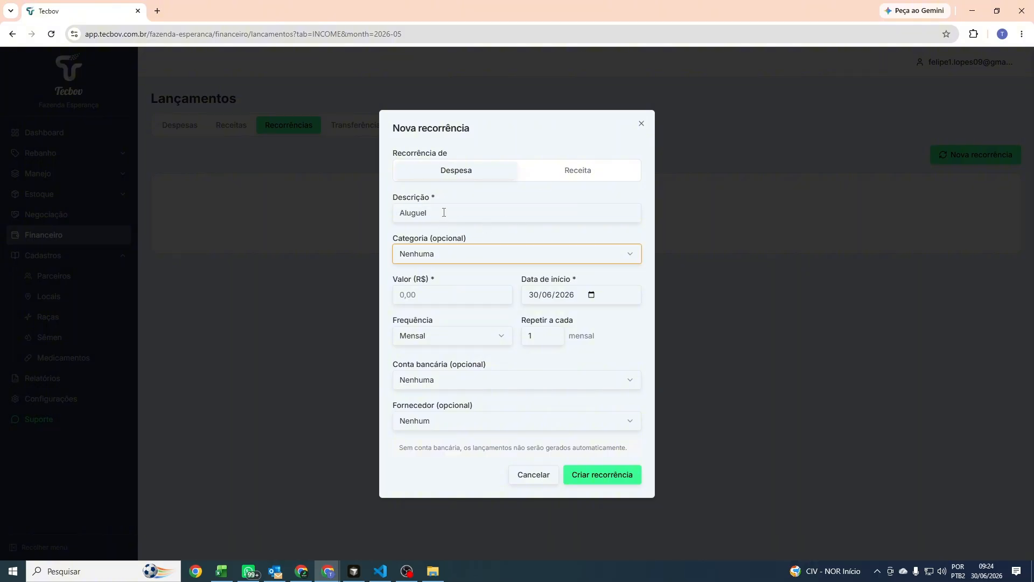
click(435, 298)
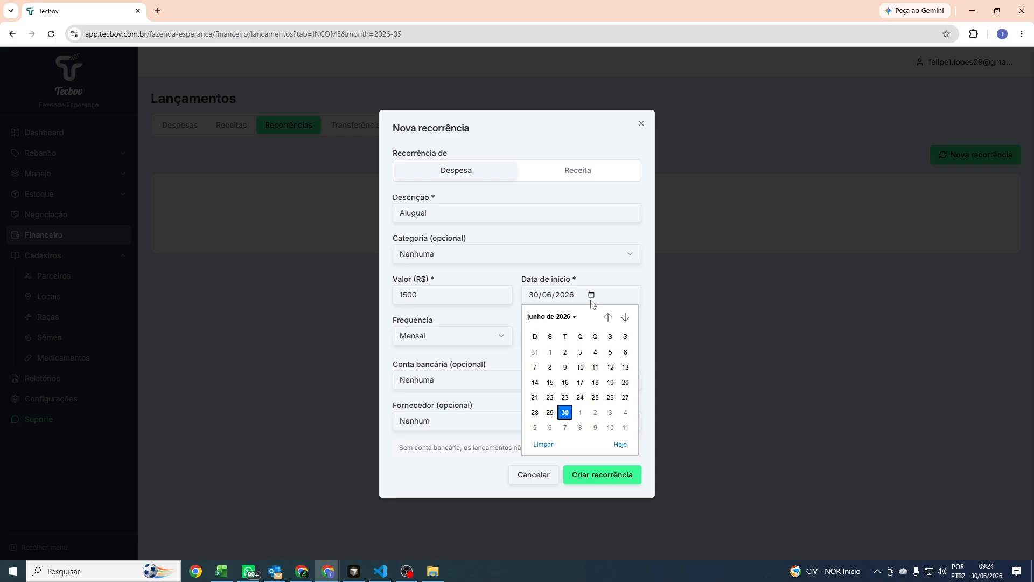
click(595, 397)
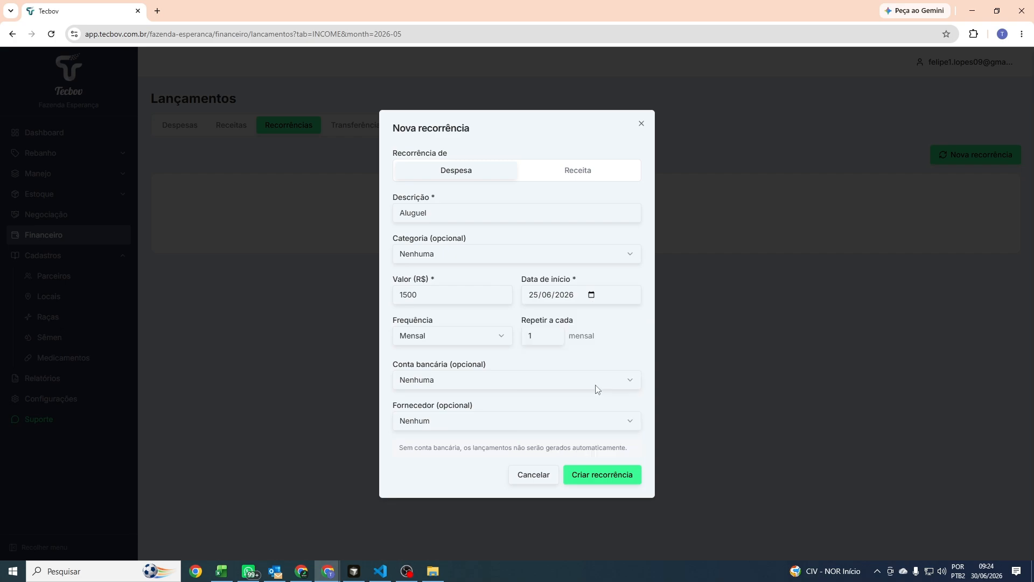
Step: Review the recurrence's frequency settings and close the form without creating it
click(444, 337)
click(550, 350)
click(641, 123)
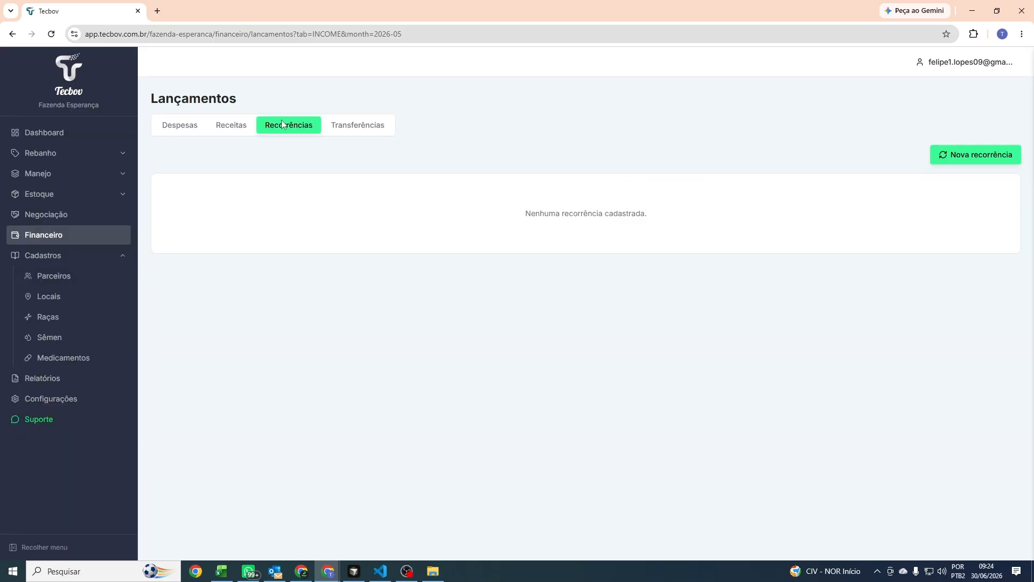
Step: Browse the expense entries by month from Abril to Agosto de 2026, ending on Maio de 2026
click(180, 125)
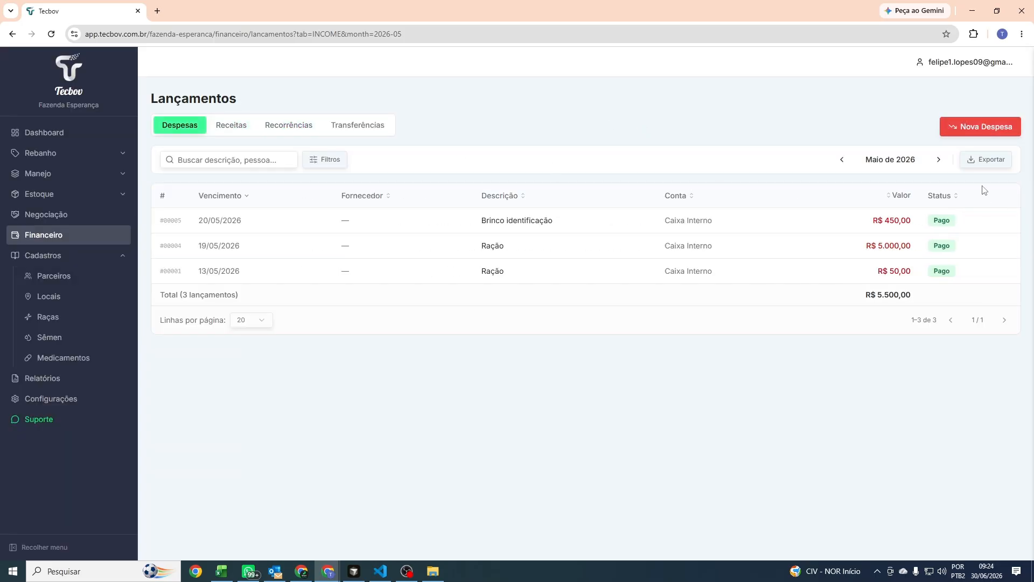
click(938, 159)
click(938, 159)
click(938, 160)
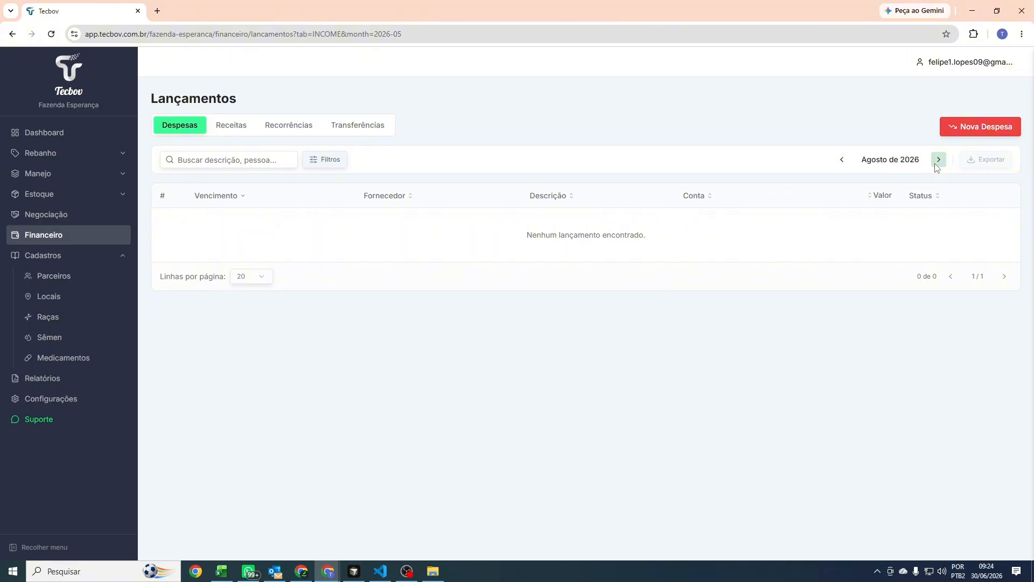
click(842, 159)
click(842, 160)
click(842, 159)
click(842, 160)
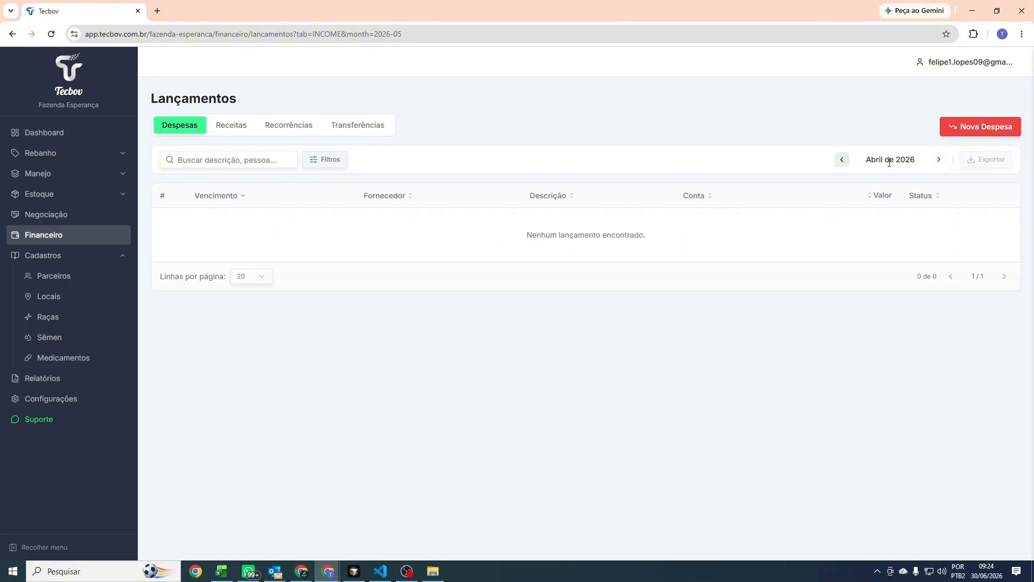
click(938, 160)
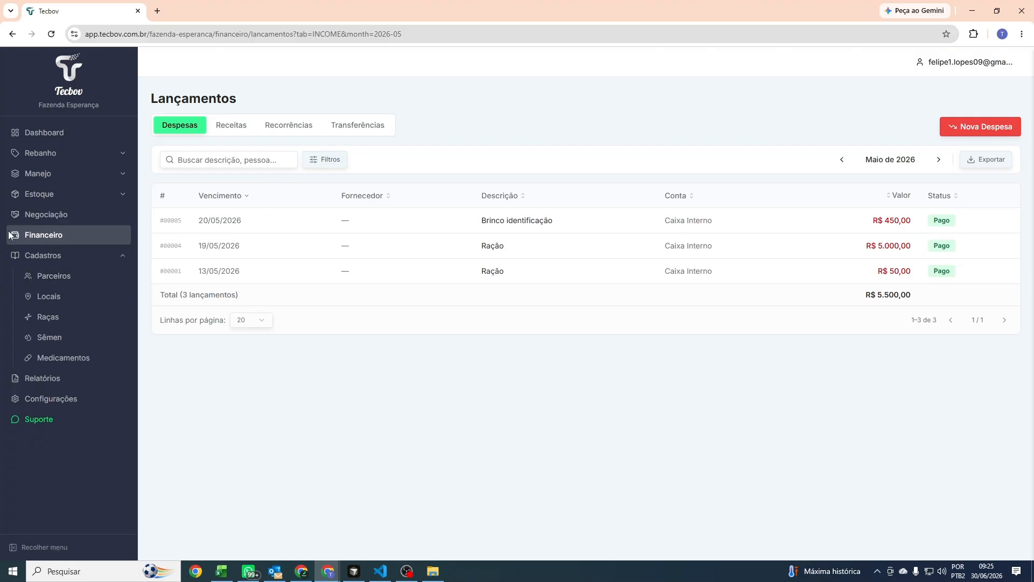
Step: View the farm's bank accounts in the settings and inspect the new account form, closing it without saving
click(51, 407)
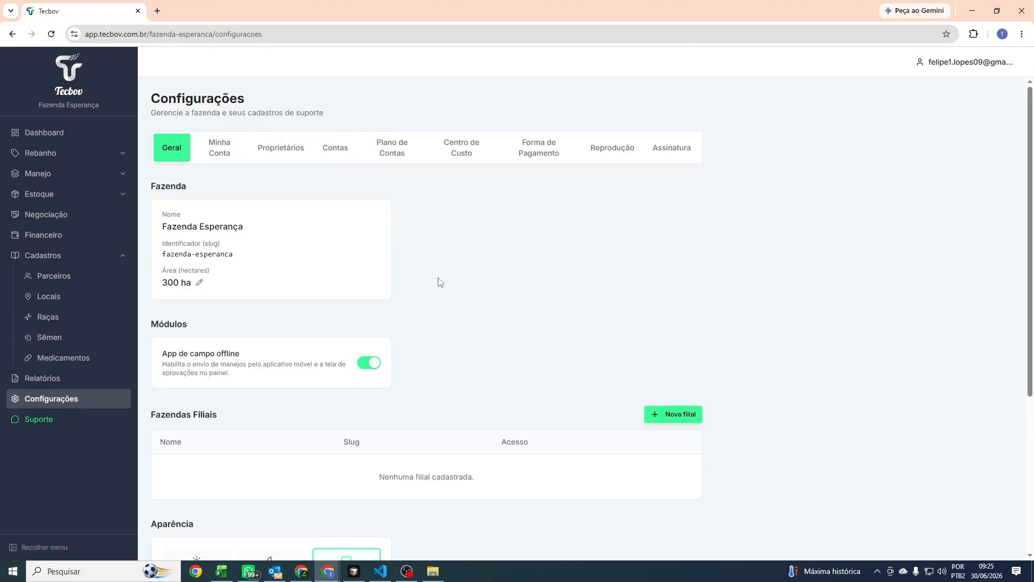
click(341, 156)
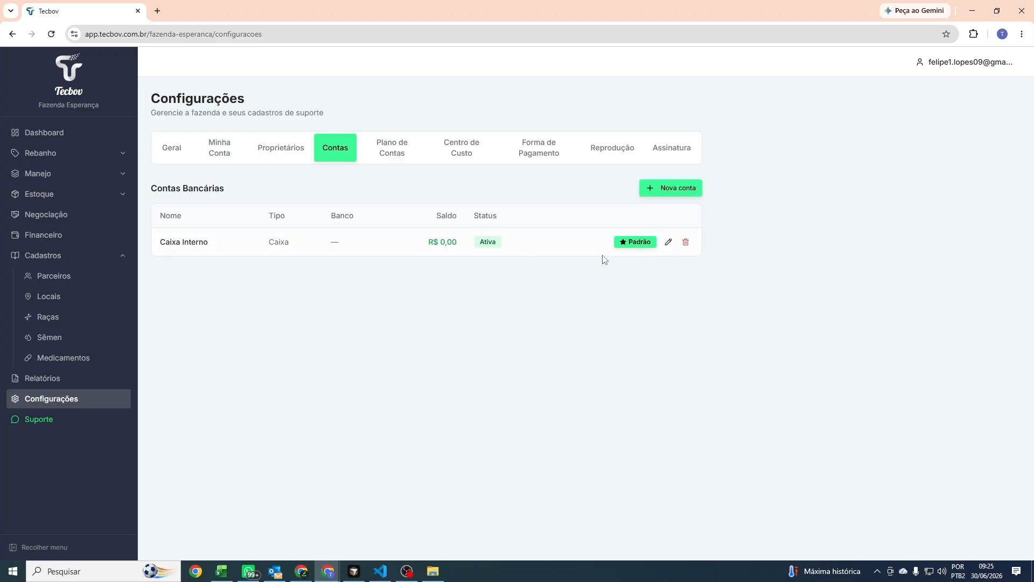
click(663, 189)
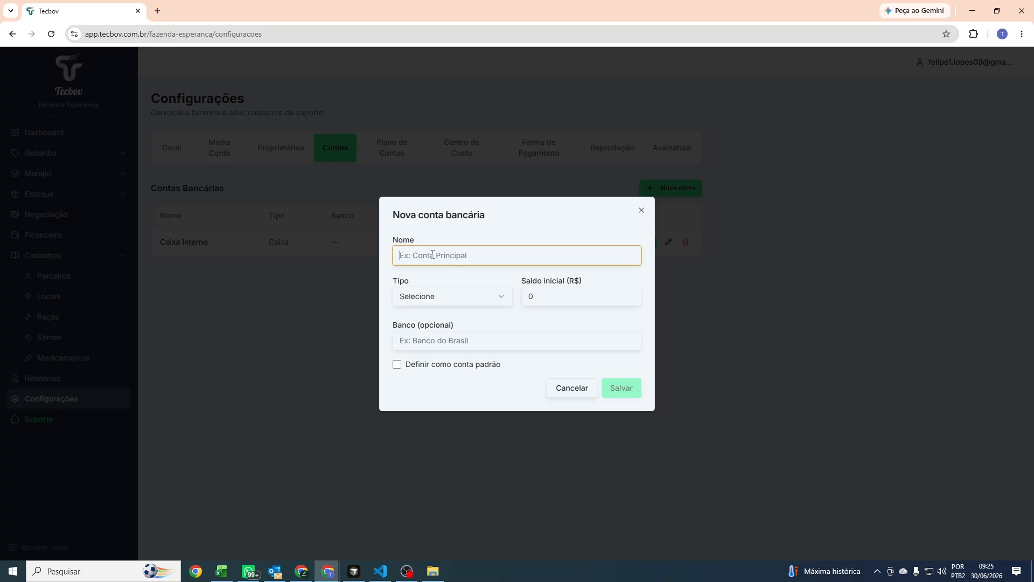
click(431, 341)
click(453, 256)
click(641, 211)
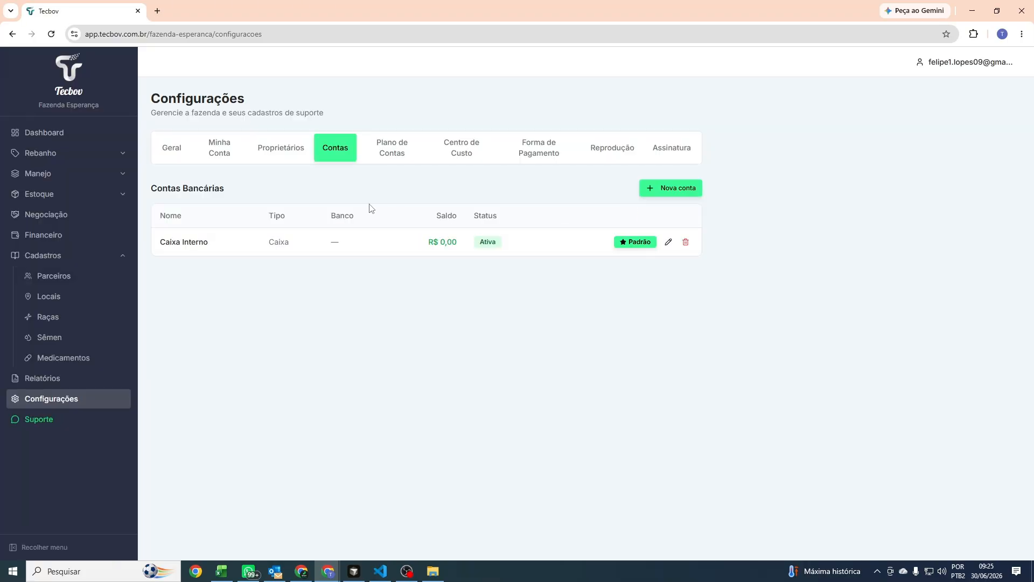
Step: Examine the Plano de Contas, expanding the subitems of Despesas Operacionais and Despesas com Vendas
click(391, 149)
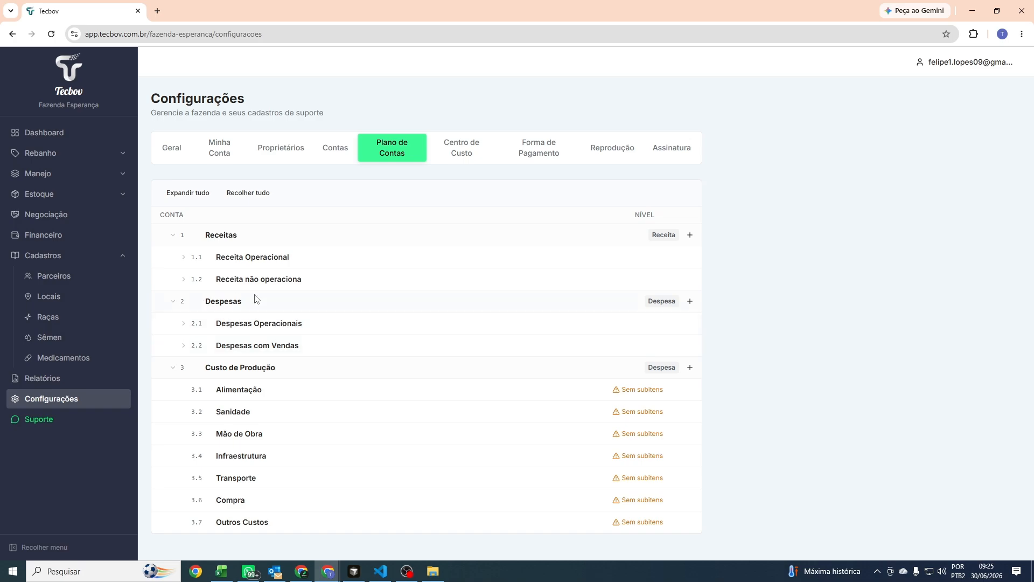
click(182, 324)
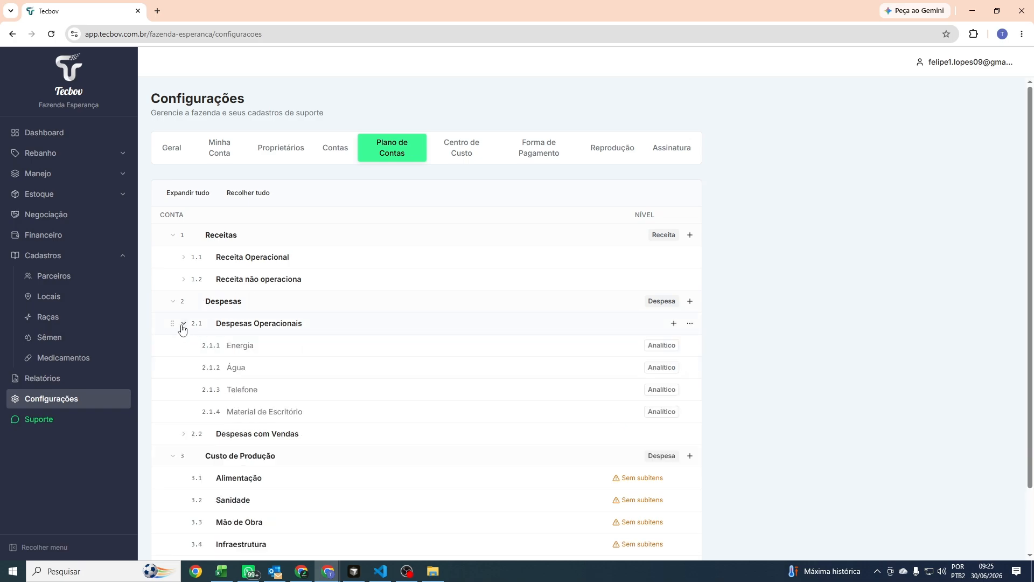
scroll(248, 313, down, 2)
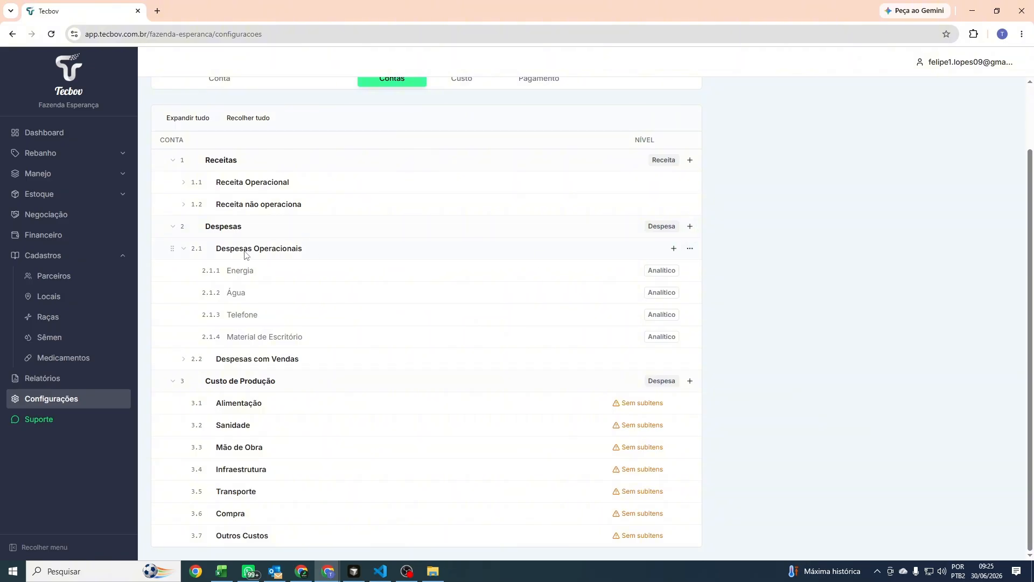
click(182, 359)
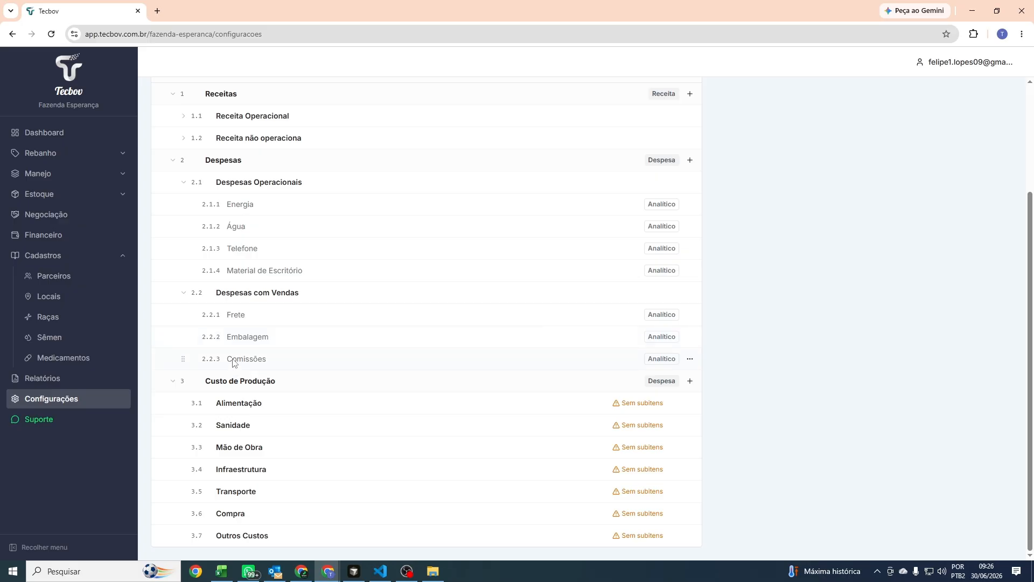
scroll(193, 200, up, 2)
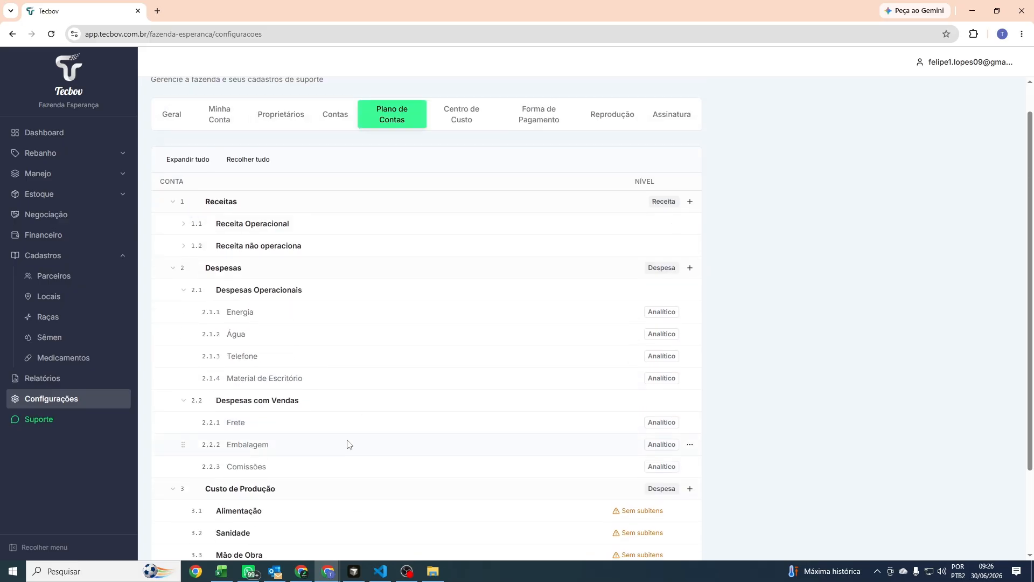
scroll(280, 232, down, 1)
scroll(317, 224, down, 1)
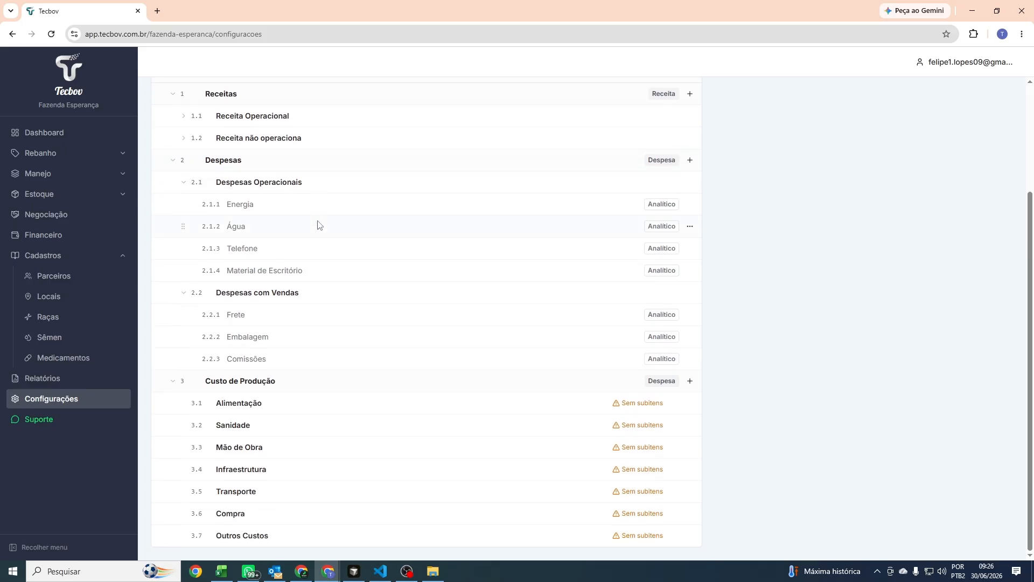
scroll(397, 338, up, 3)
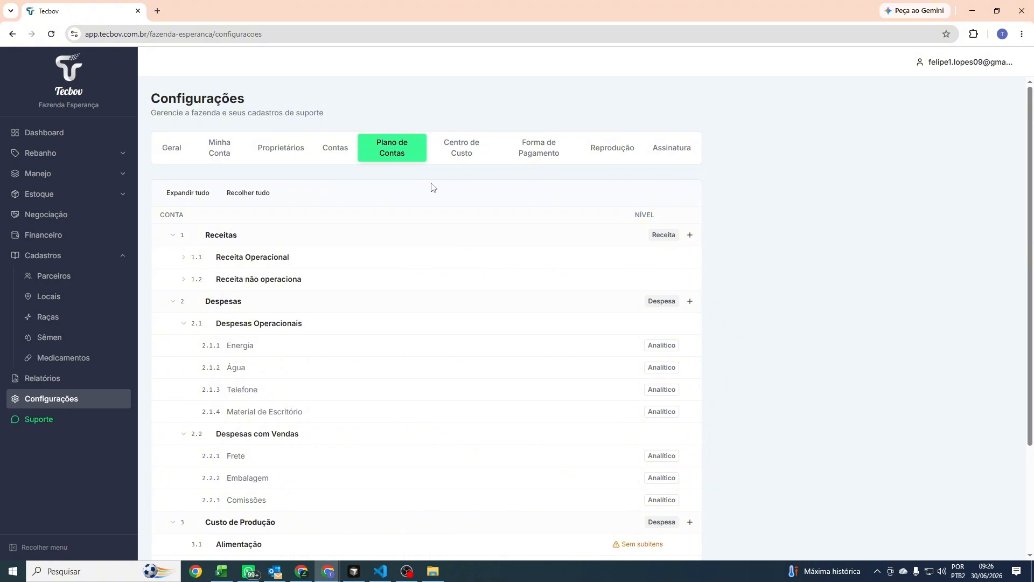
Step: View the Centro de Custo settings and the registered Formas de Pagamento
click(459, 156)
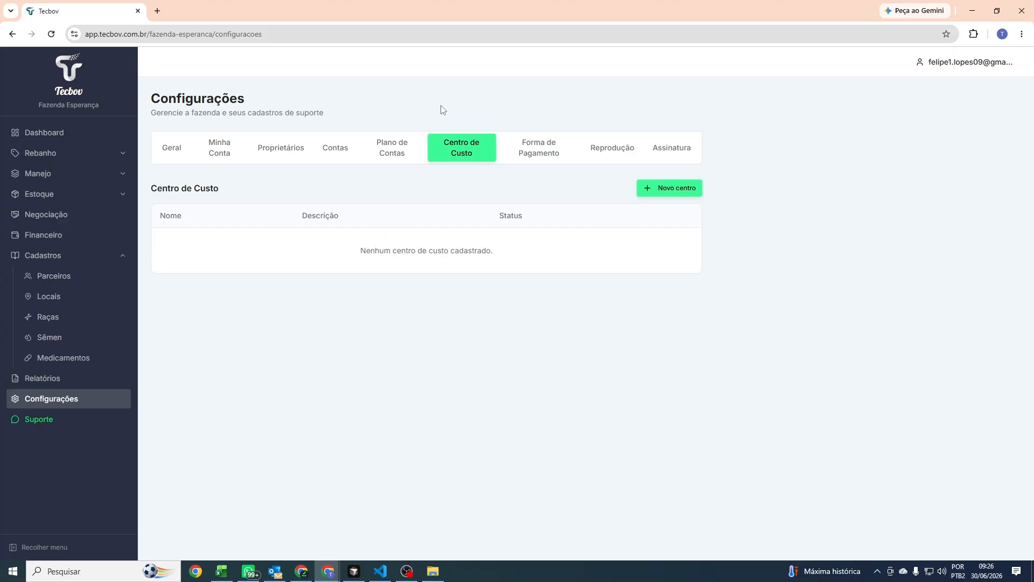
click(536, 157)
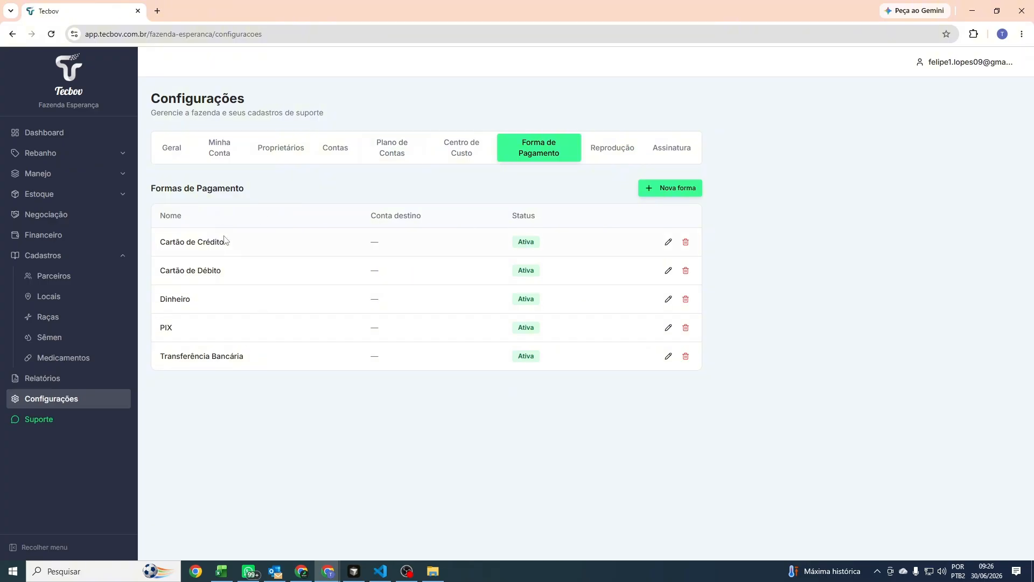